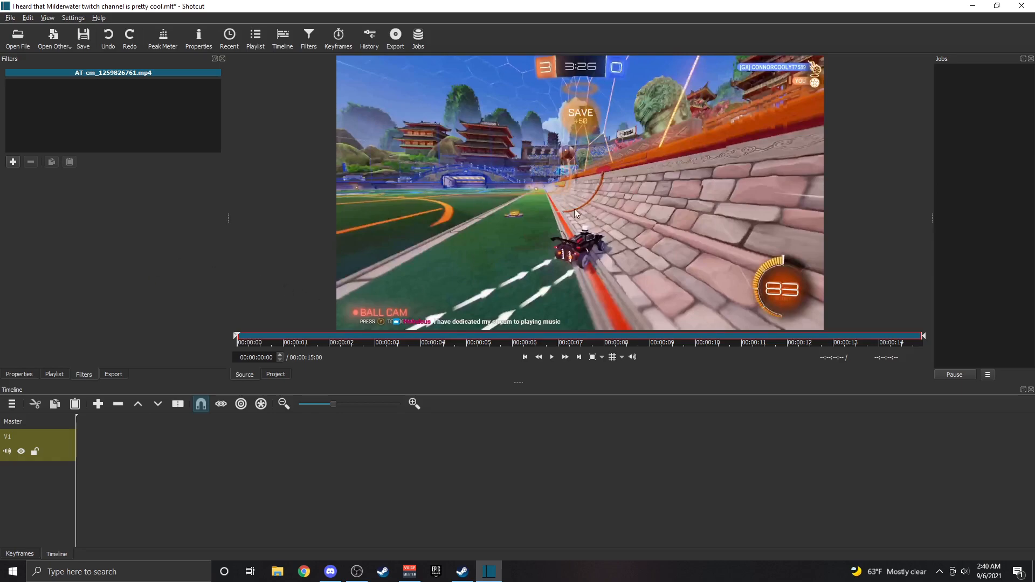
Place the AT-cm_1259826761.mp4 clip on track V1 and remove the gap before it.
drag(600, 182, 295, 479)
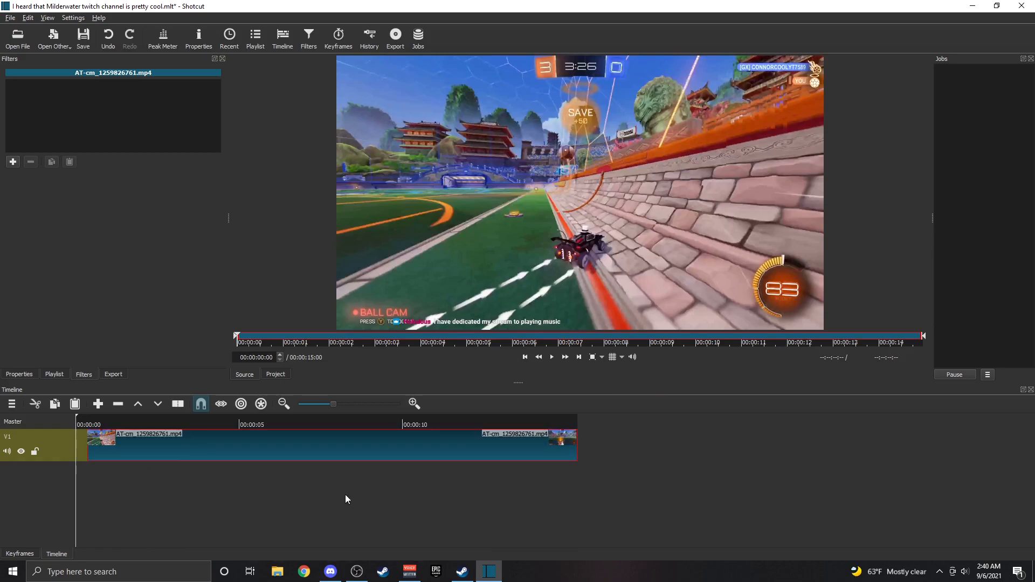
right_click(76, 439)
click(95, 445)
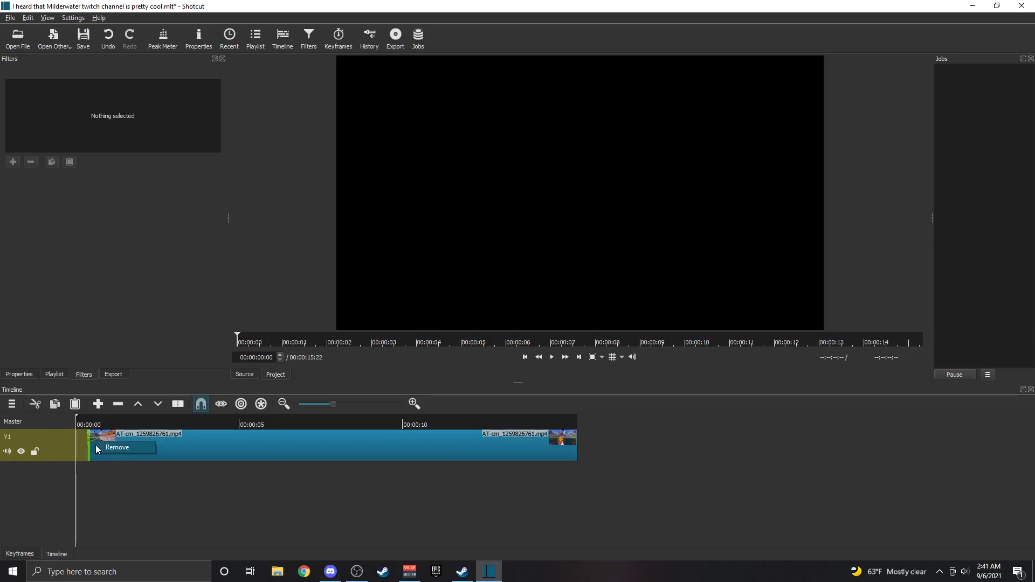
click(214, 445)
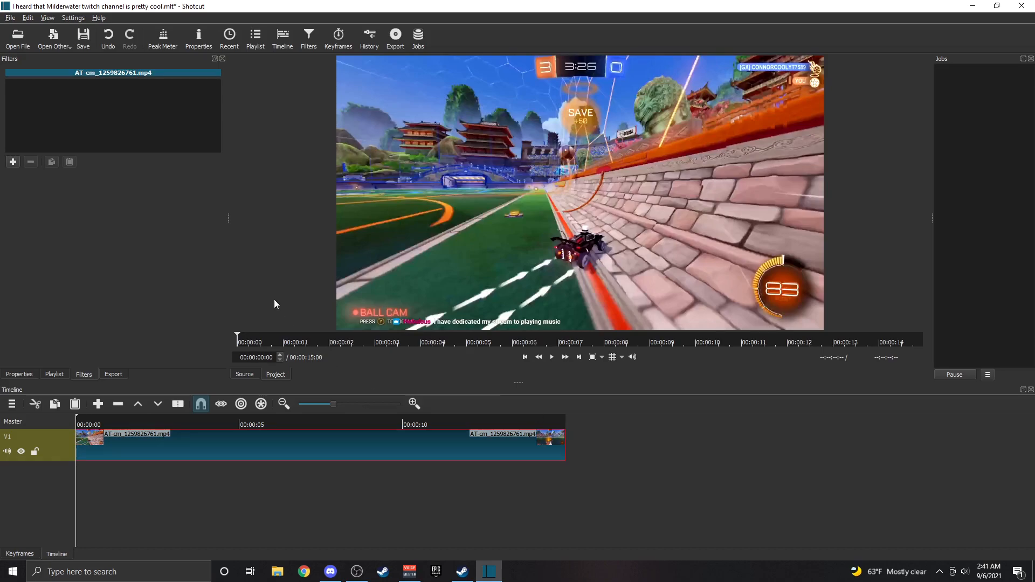
Set the project's video mode to the non-broadcast Vertical HD 60 fps format.
click(72, 18)
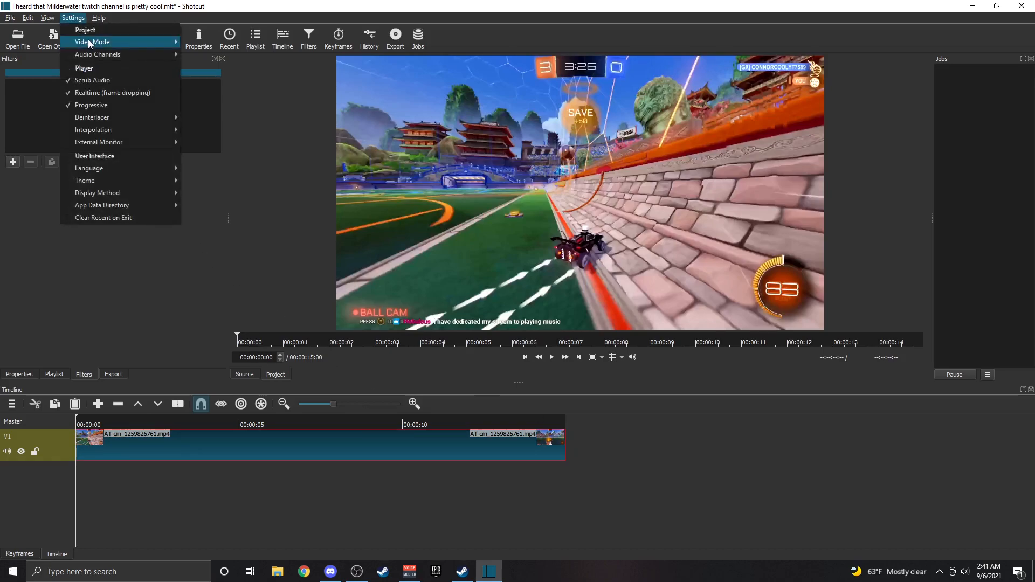
mouse_move(90, 42)
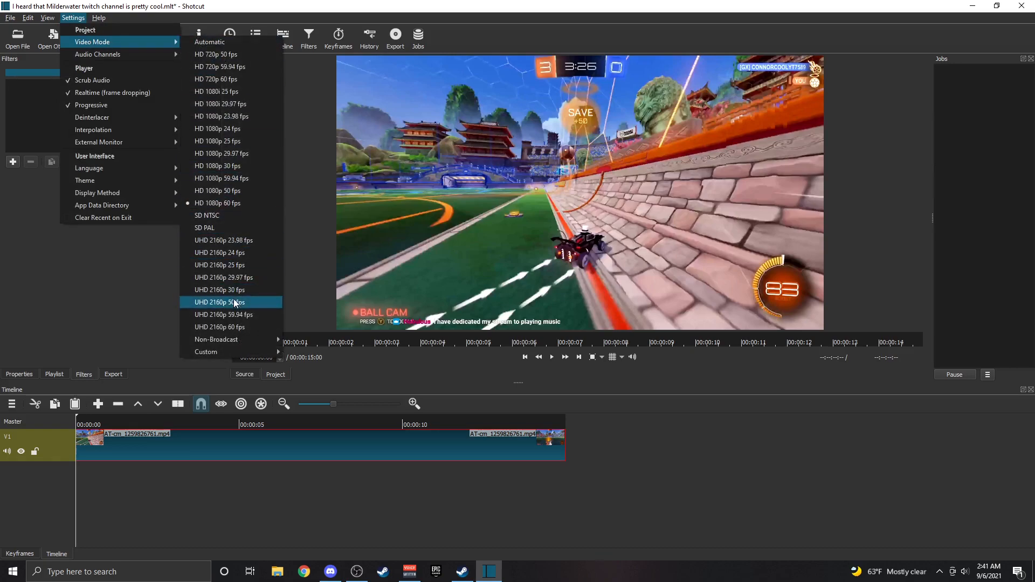
mouse_move(239, 340)
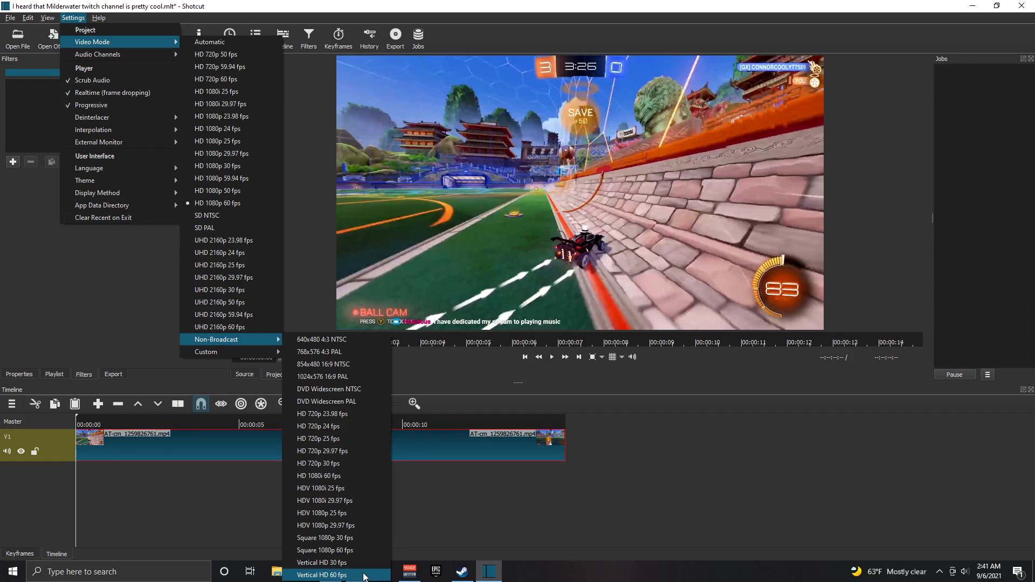
click(354, 575)
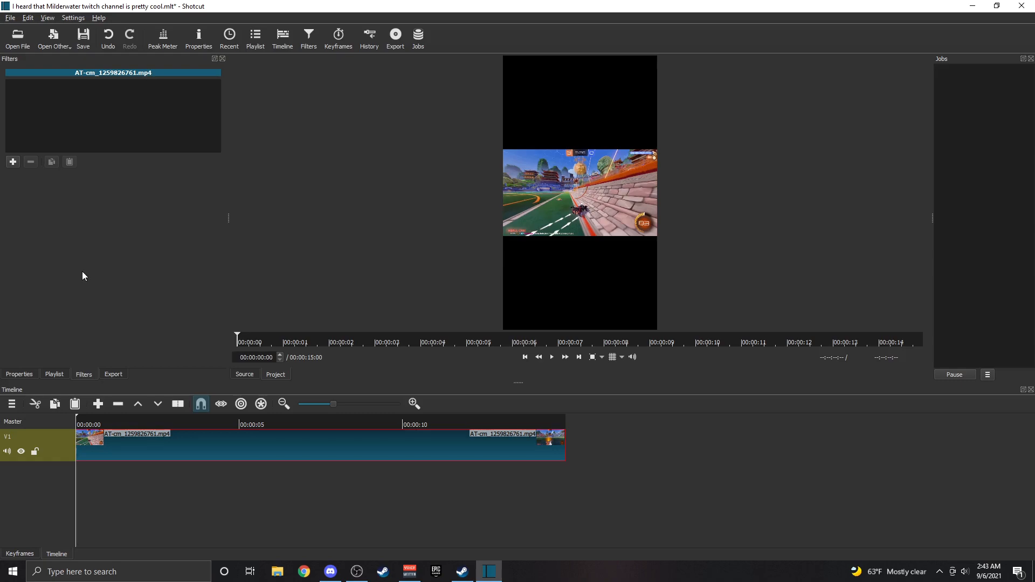
Find the Mute audio filter and add it to the clip on track V1.
click(17, 374)
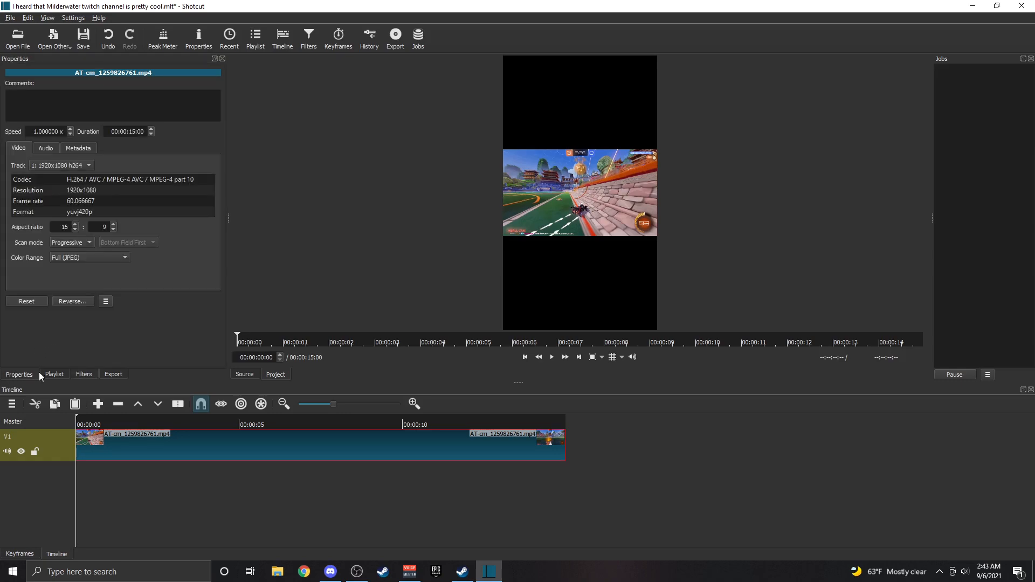
click(57, 373)
click(104, 375)
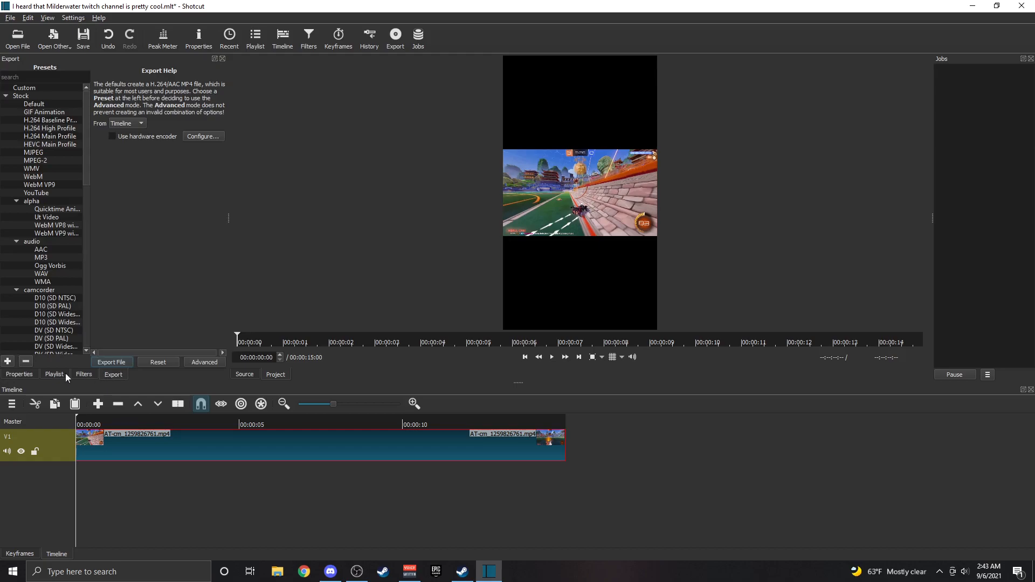
click(84, 375)
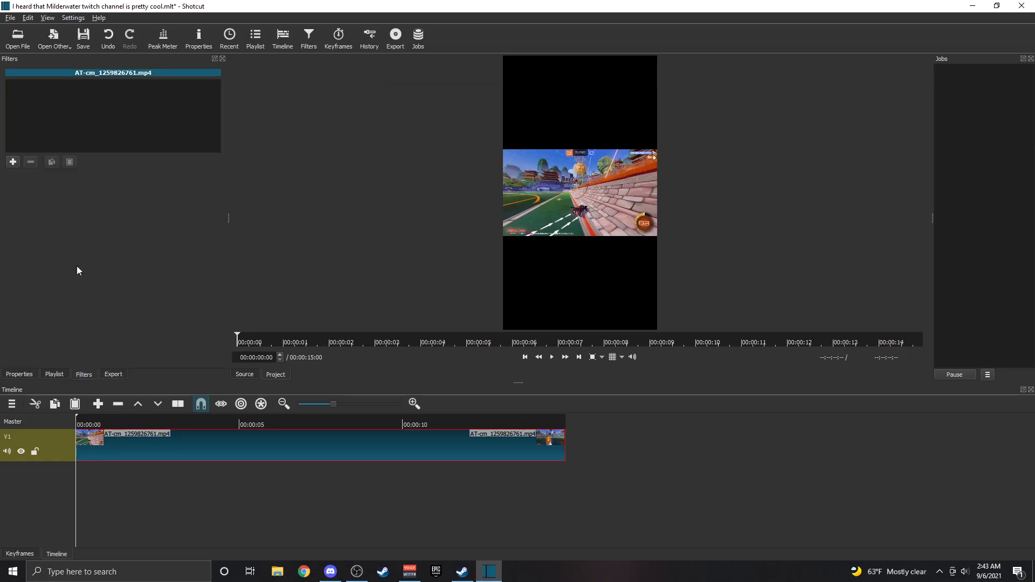
click(13, 162)
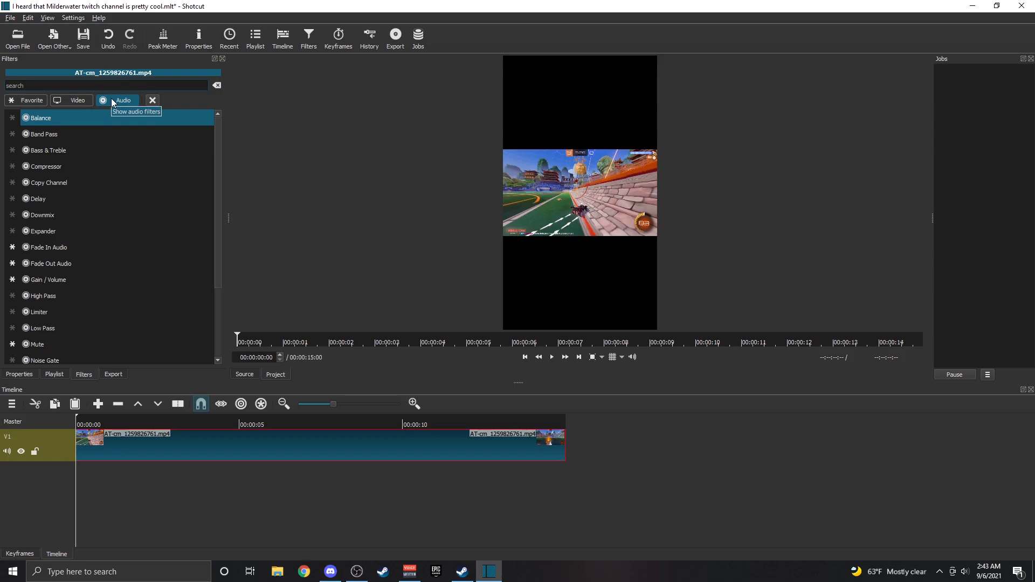
text(mute)
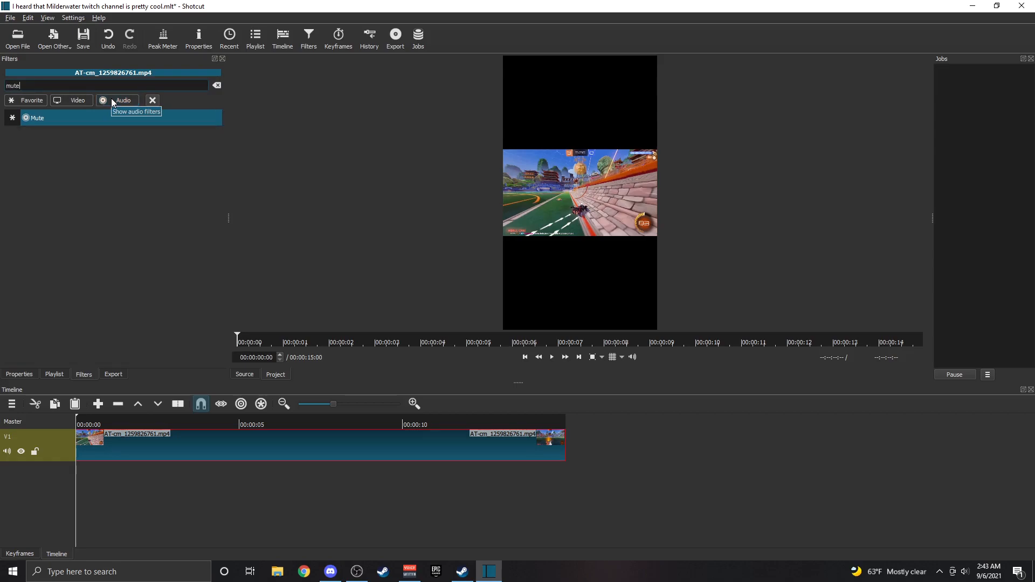
click(48, 119)
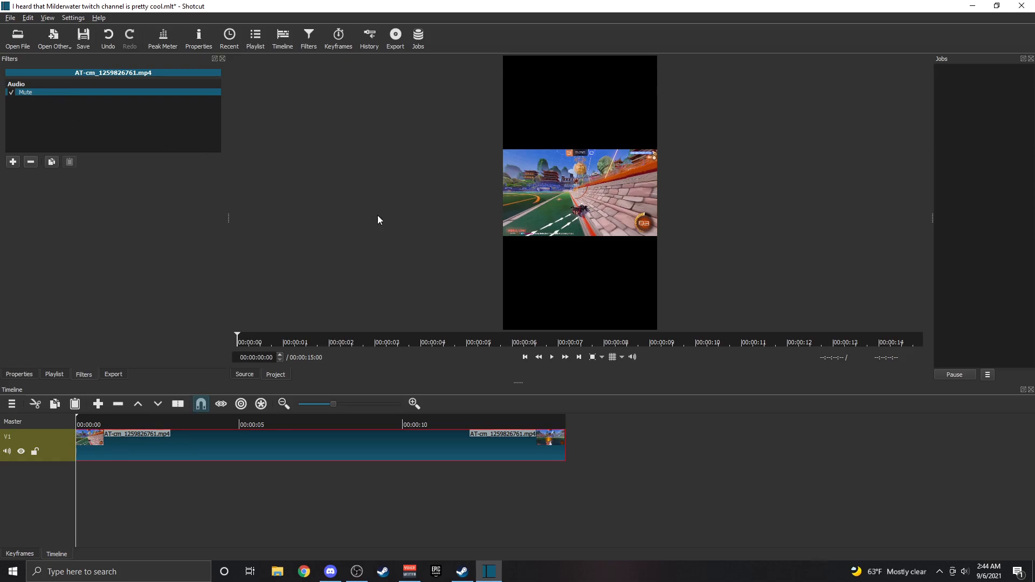
Reselect the V1 clip, find the Size and Position video filter and add it.
key(Escape)
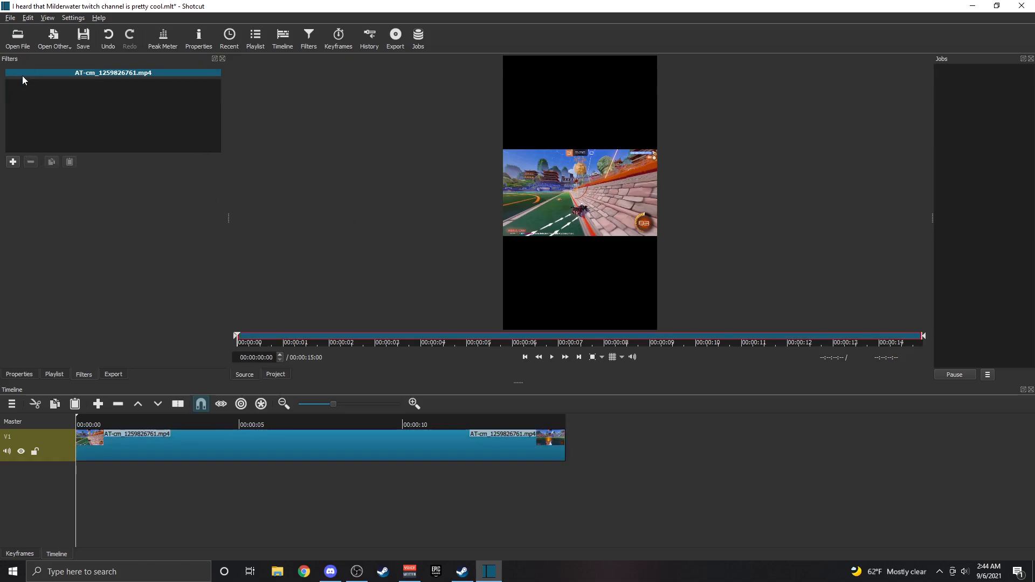
click(213, 445)
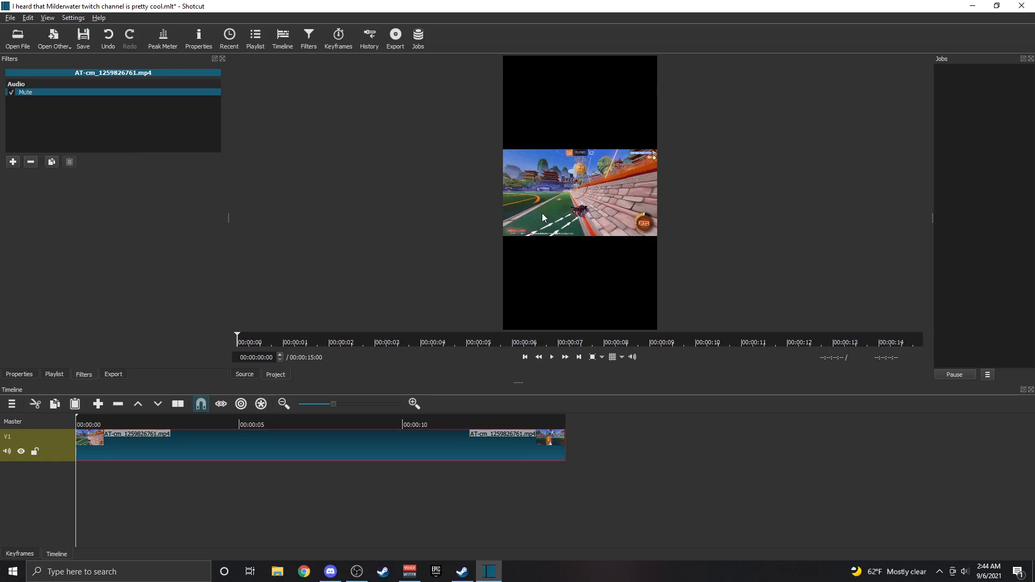
click(14, 163)
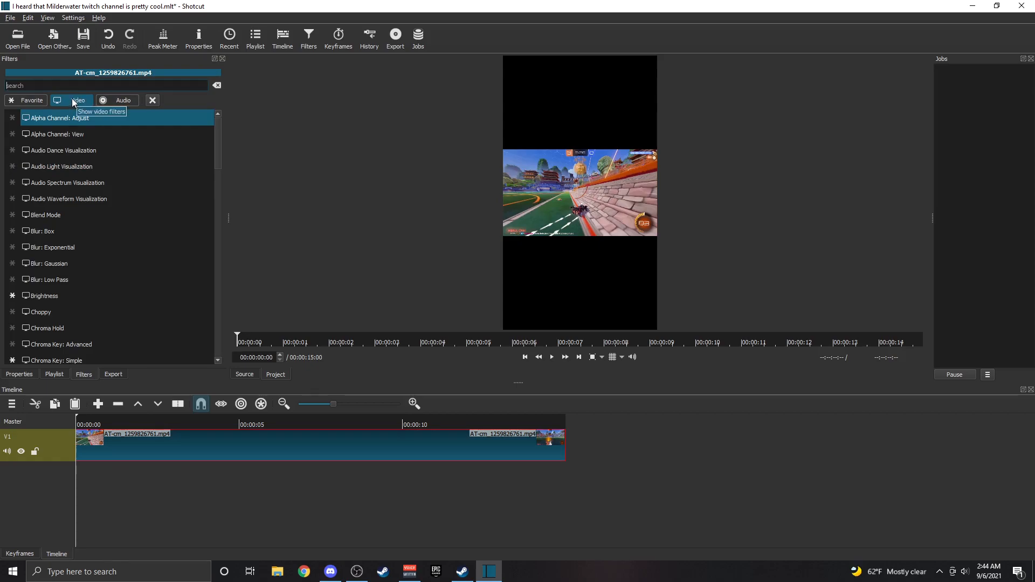
text(sizew)
key(BackSpace)
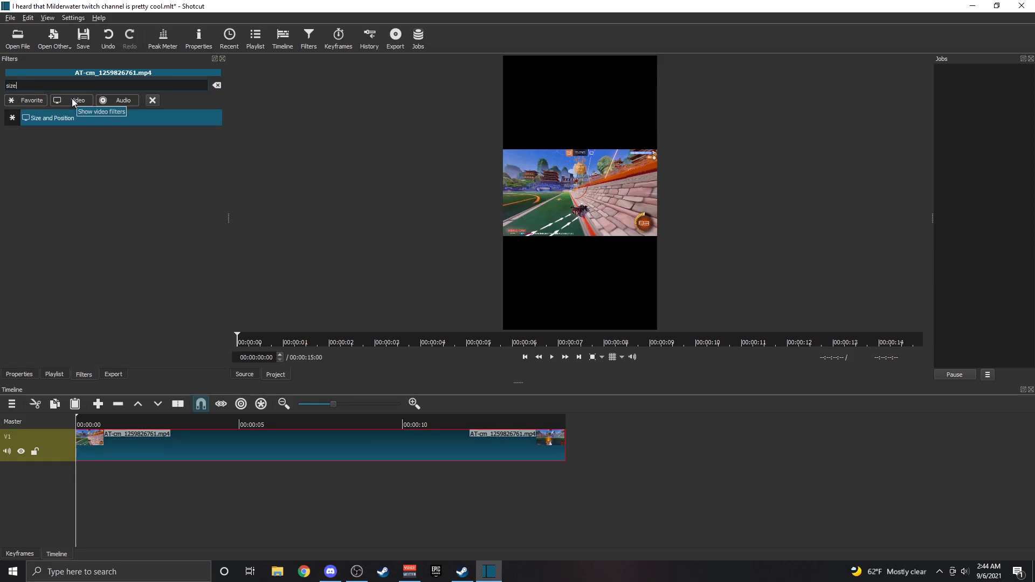
click(39, 118)
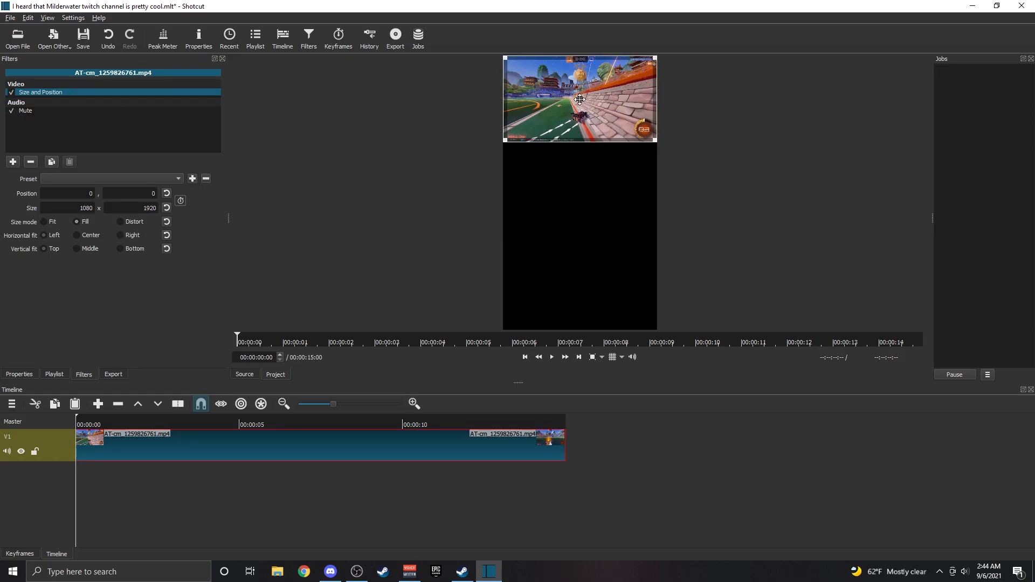
Move the clip's picture to the middle of the vertical frame, at position about -4, 736.
click(580, 99)
drag(582, 97, 577, 206)
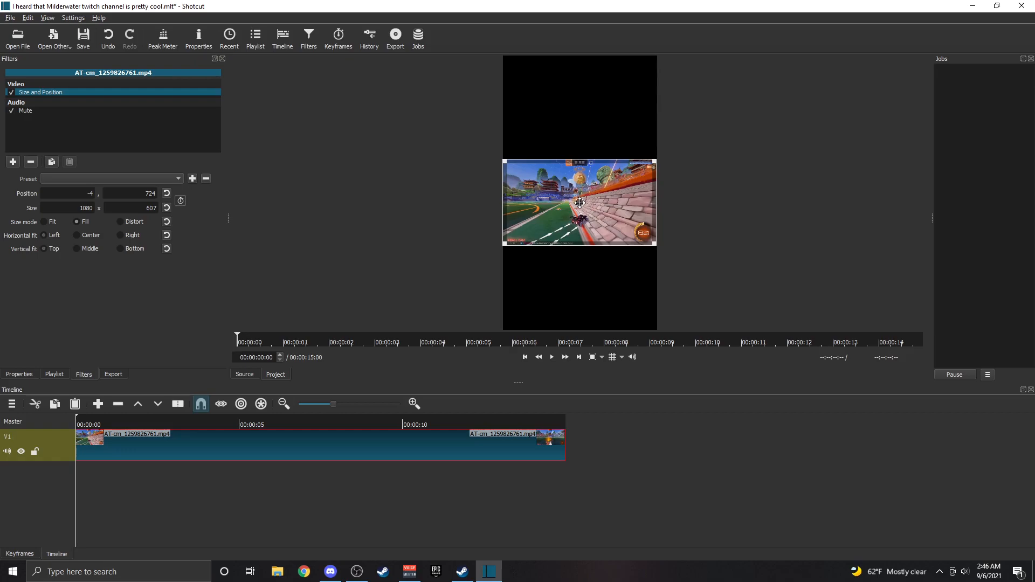
drag(580, 205, 579, 207)
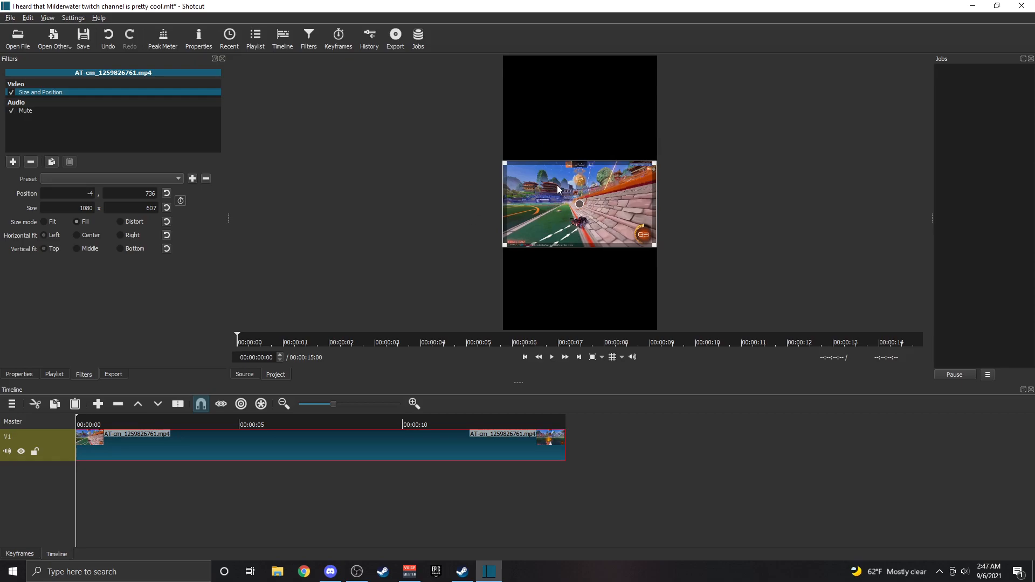
Add a second video track V2 and move the V1 clip up onto it, keeping its start time.
right_click(221, 427)
click(247, 412)
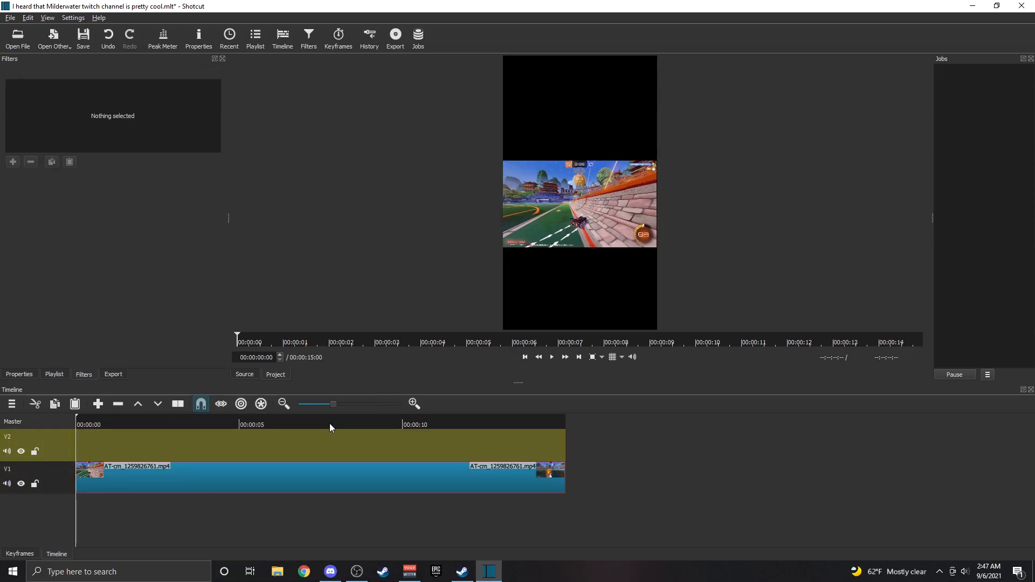
click(303, 447)
click(177, 476)
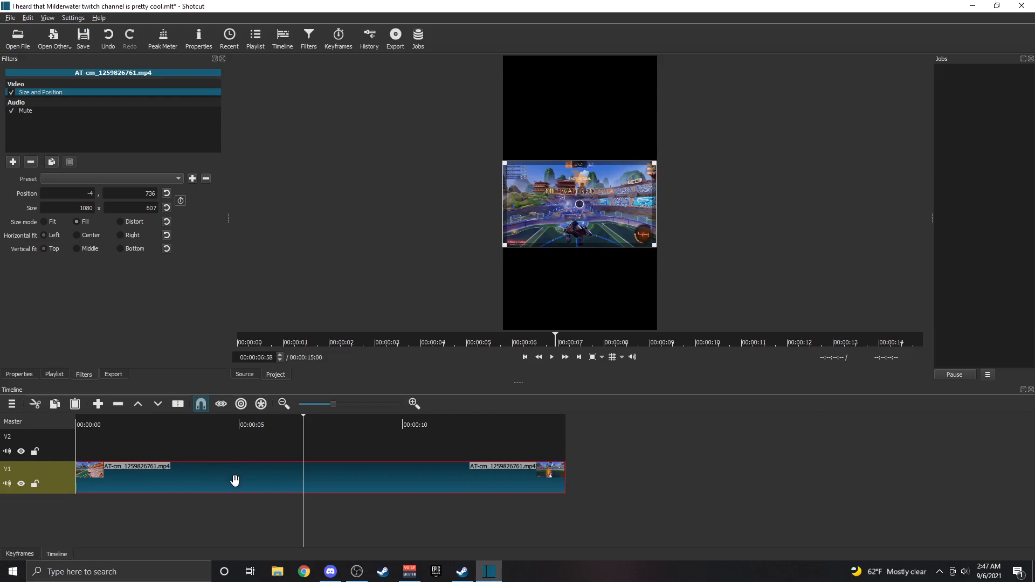
drag(235, 480, 235, 448)
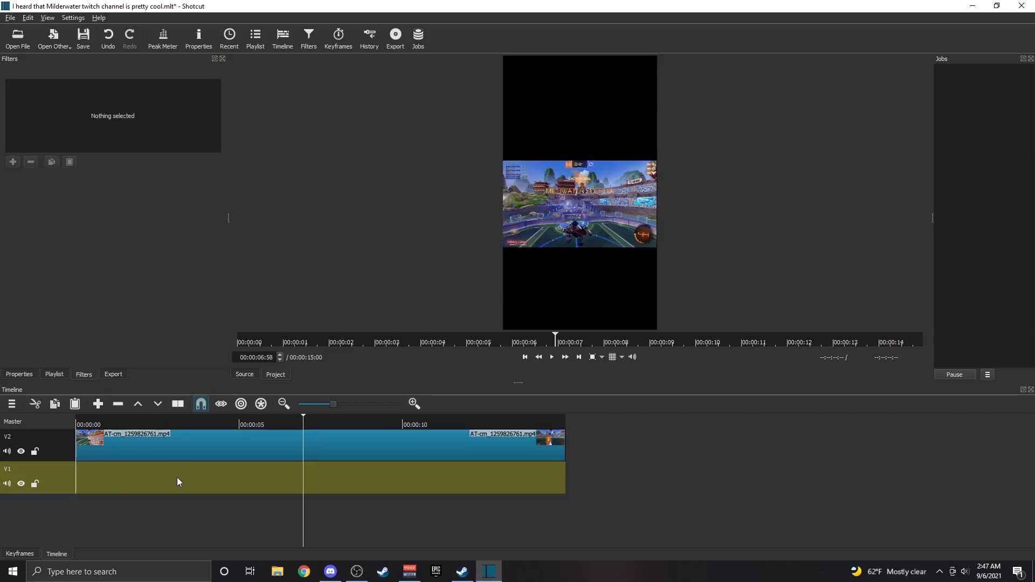
Copy the clip on track V2 and paste the duplicate onto the empty track V1.
click(201, 448)
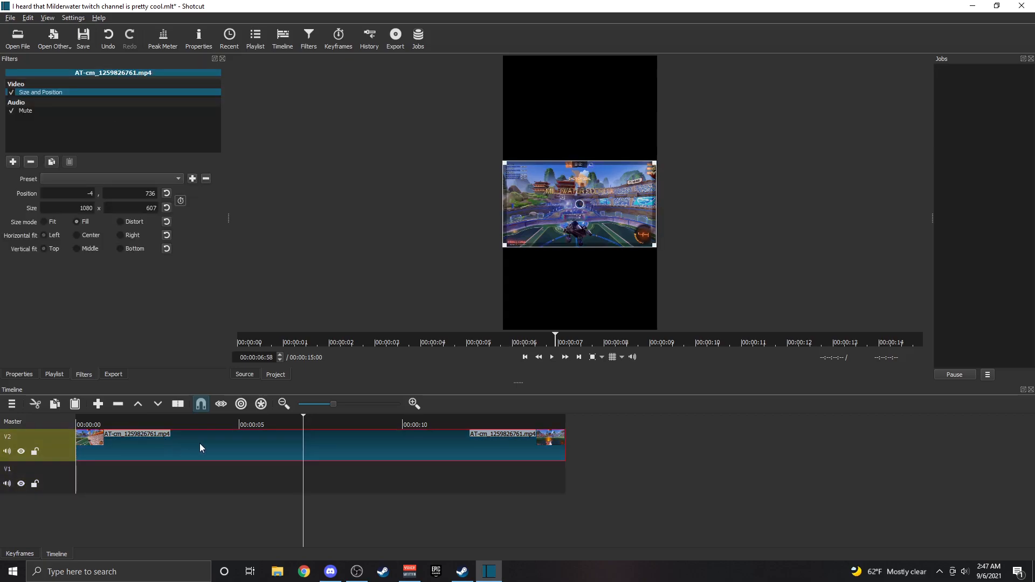
click(189, 484)
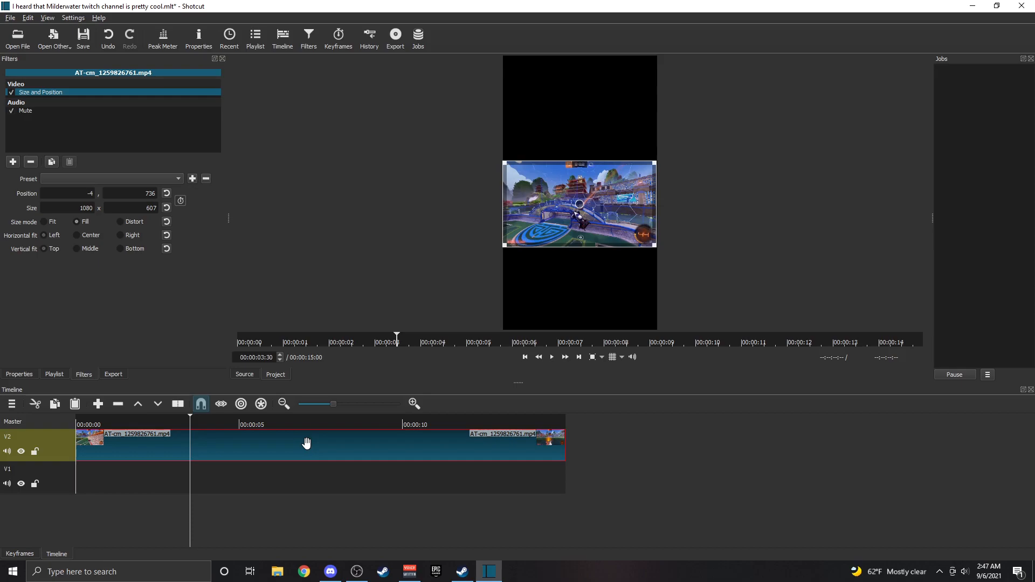
click(62, 485)
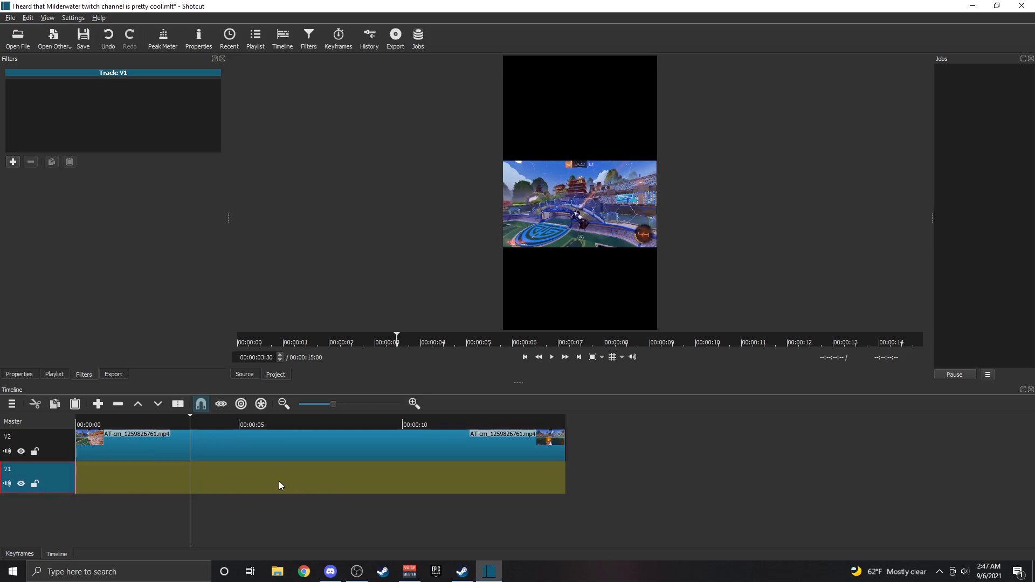
click(320, 485)
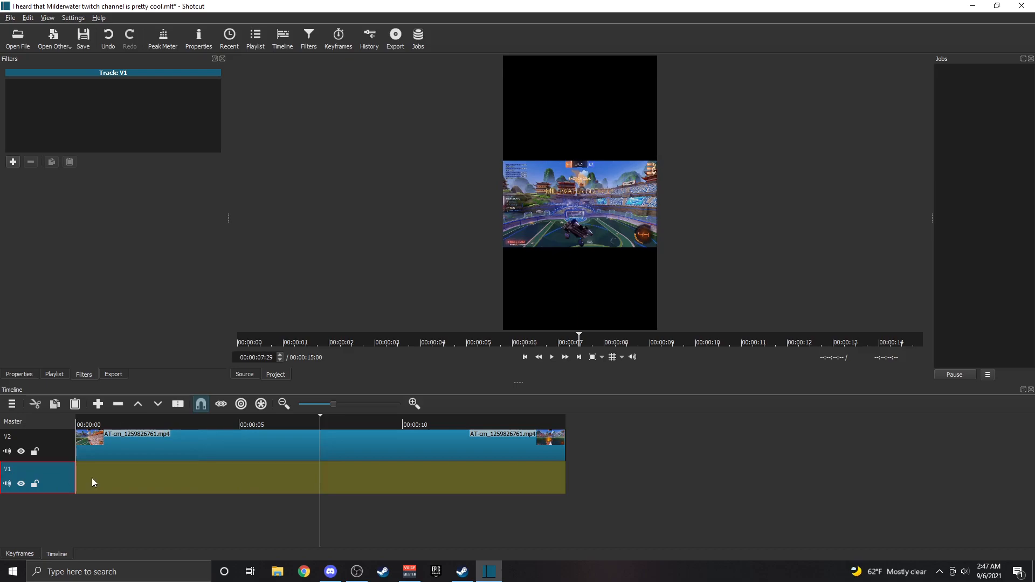
key(ctrl+v)
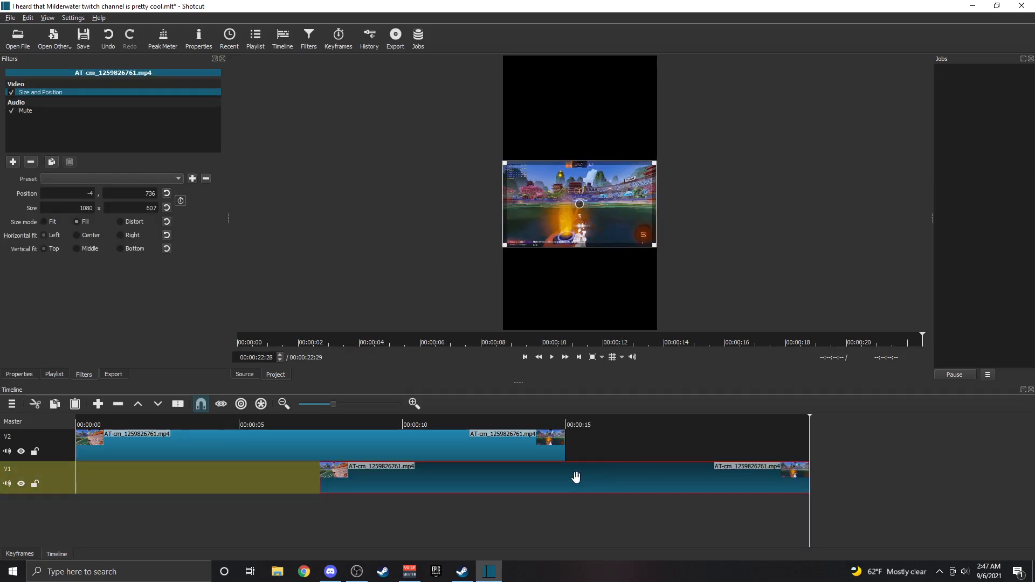
Remove the empty gap before the duplicate clip on track V1 and select that clip.
right_click(191, 476)
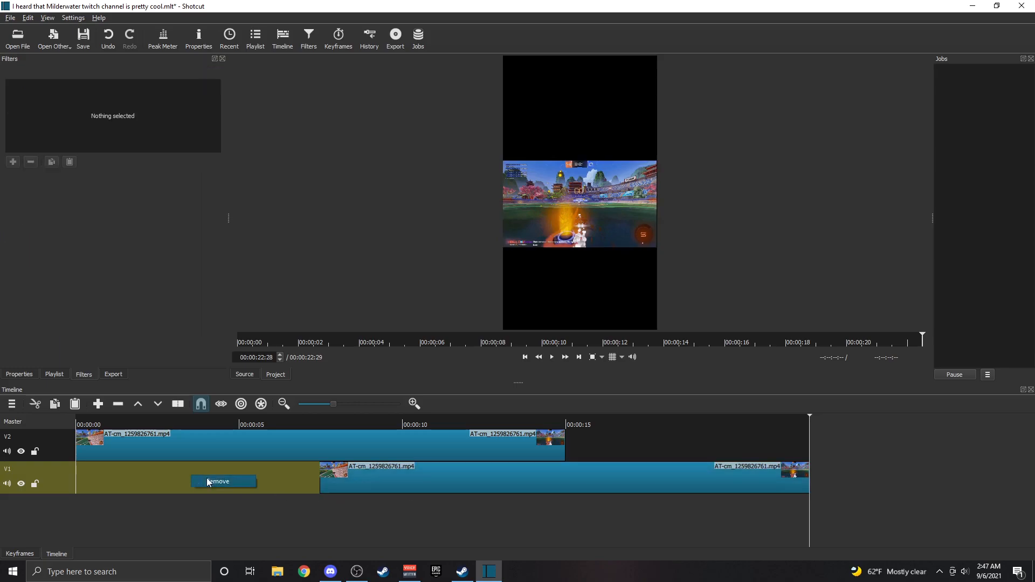
click(207, 477)
click(173, 480)
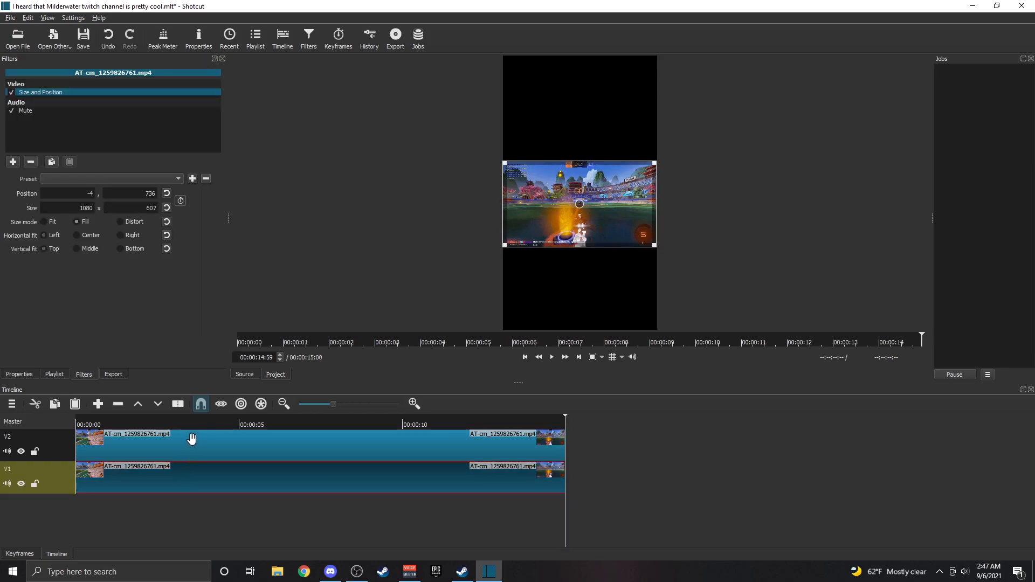
Enlarge the V1 clip's picture to about 3517 x 1976 and move it to about -1201, 4 to fill the vertical frame.
click(192, 439)
click(191, 480)
click(277, 424)
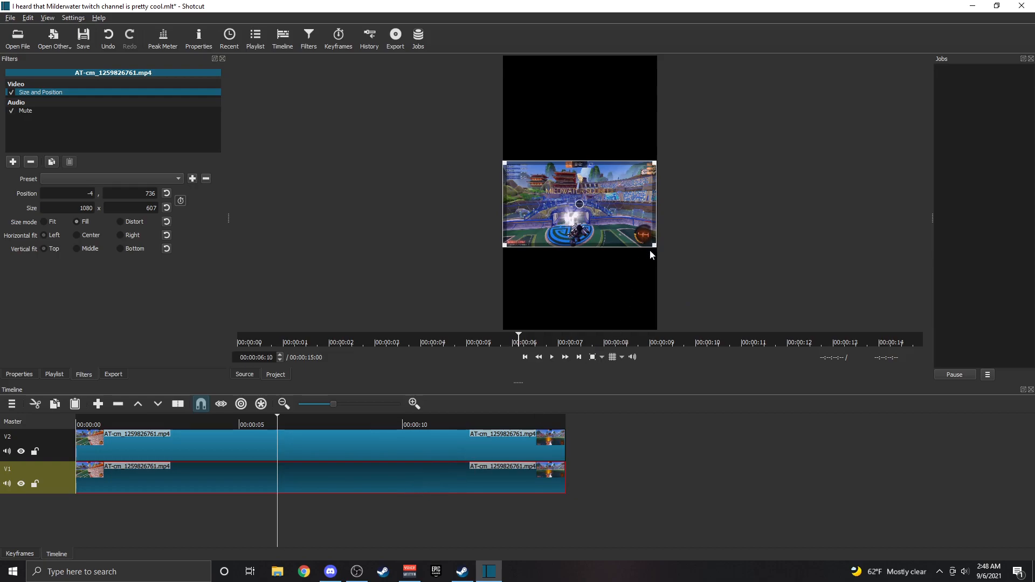
drag(656, 244, 939, 419)
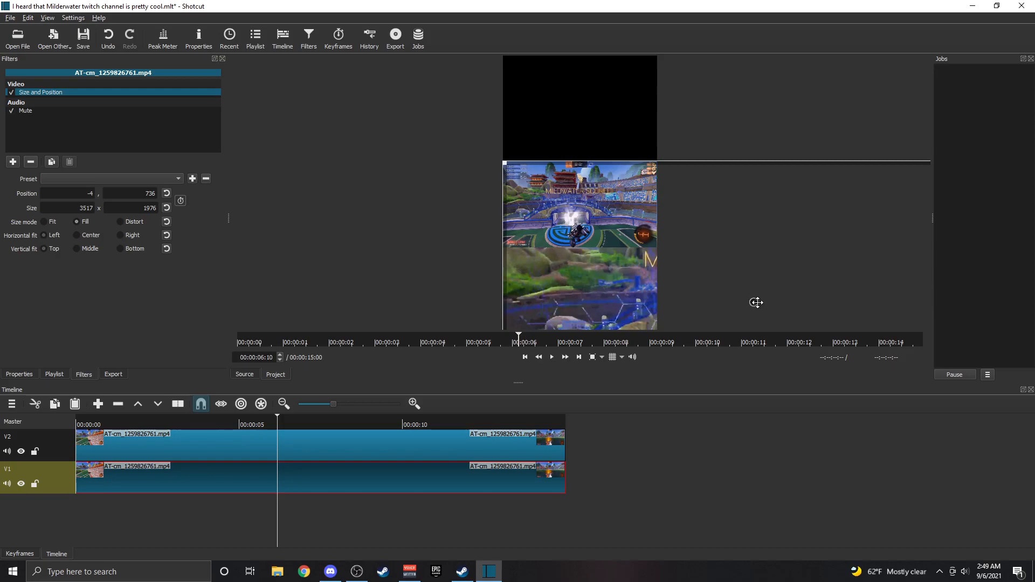
drag(754, 301, 582, 196)
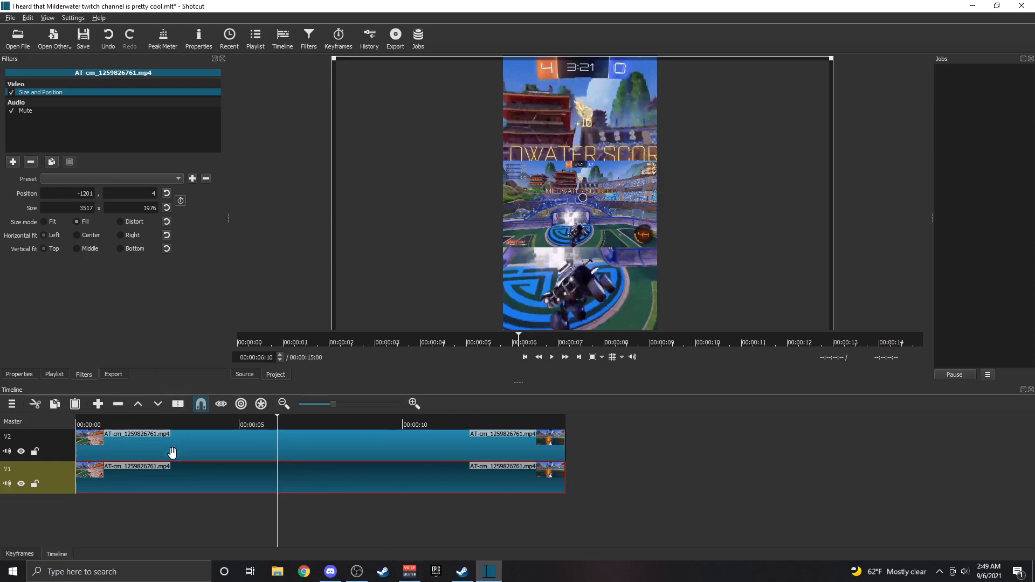
Add a Gaussian blur filter to the enlarged V1 background clip and set its amount to 55.9.
click(13, 162)
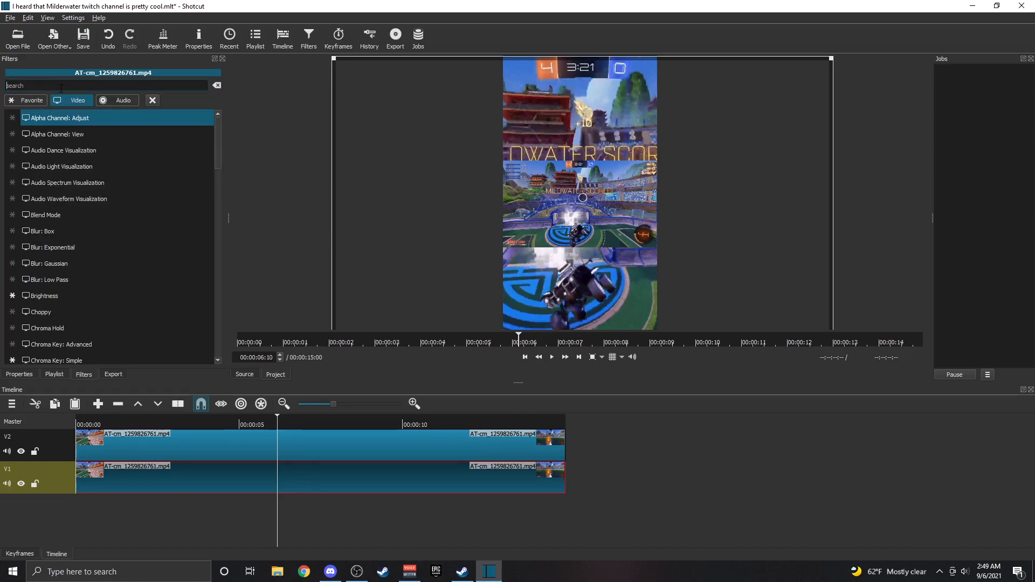
text(blur)
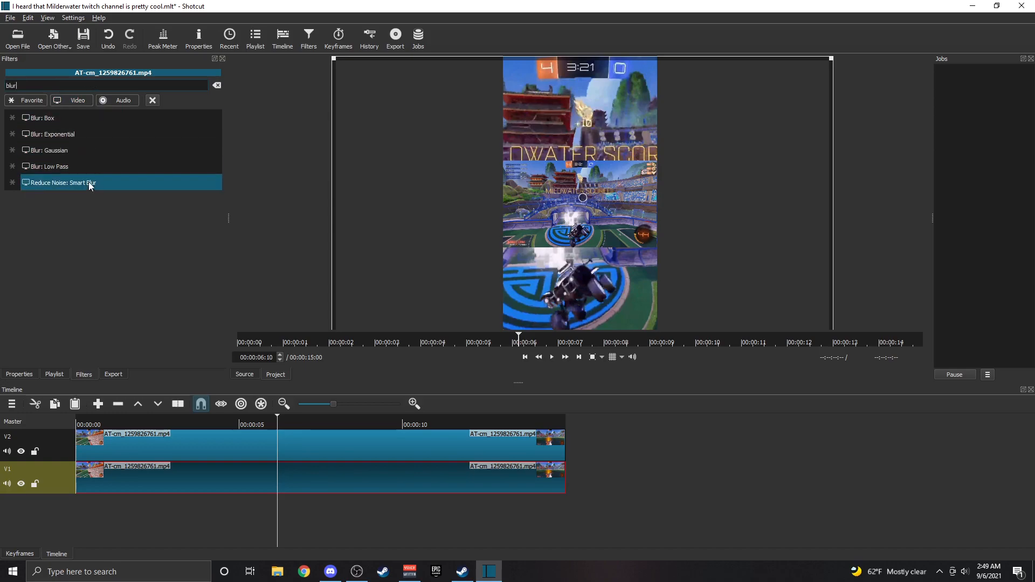
click(82, 151)
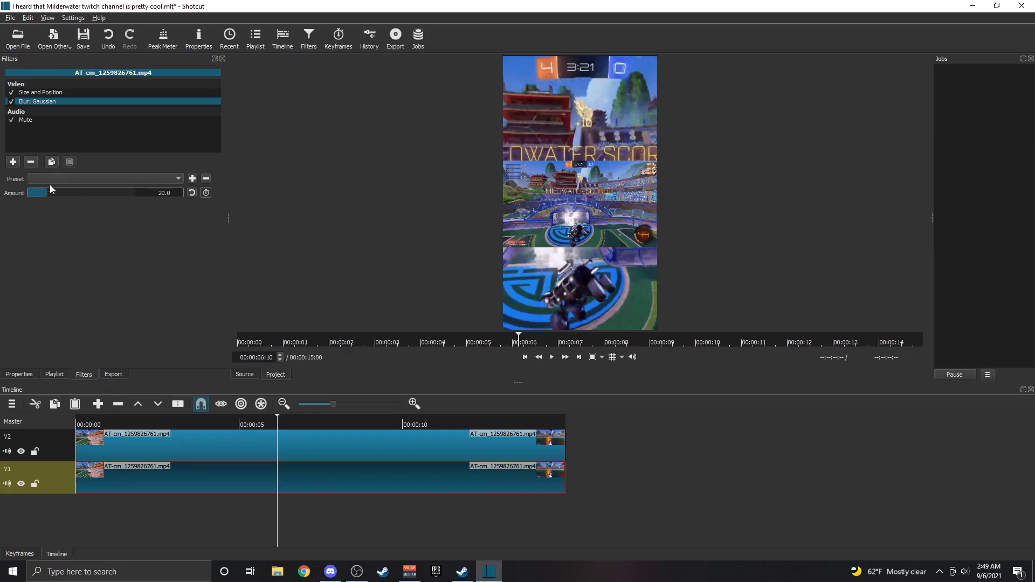
mouse_move(71, 193)
mouse_down()
mouse_move(121, 193)
mouse_move(84, 188)
mouse_up()
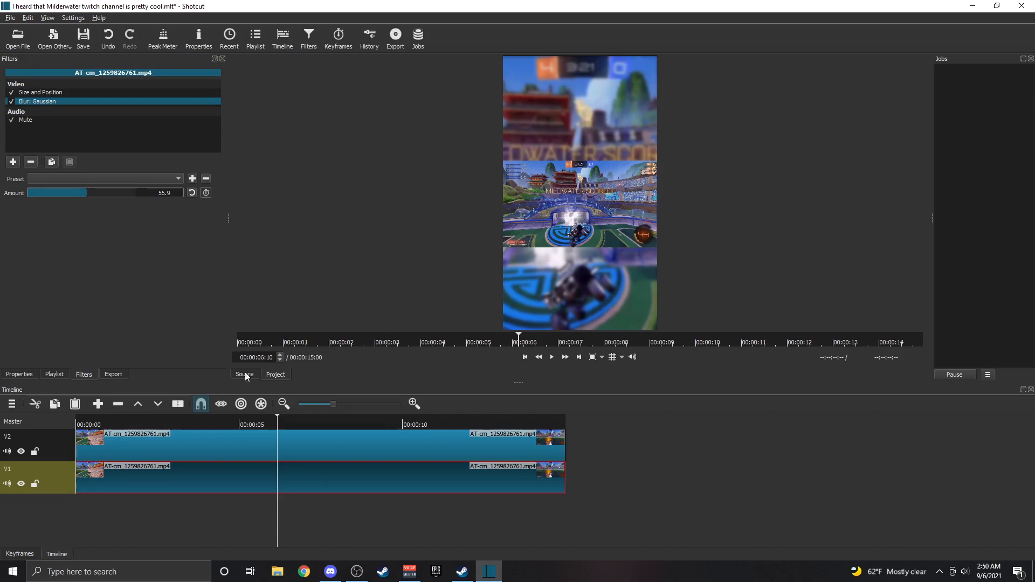
Play the project from the start and again from about seven seconds to check the blurred background.
click(86, 422)
drag(87, 425, 77, 425)
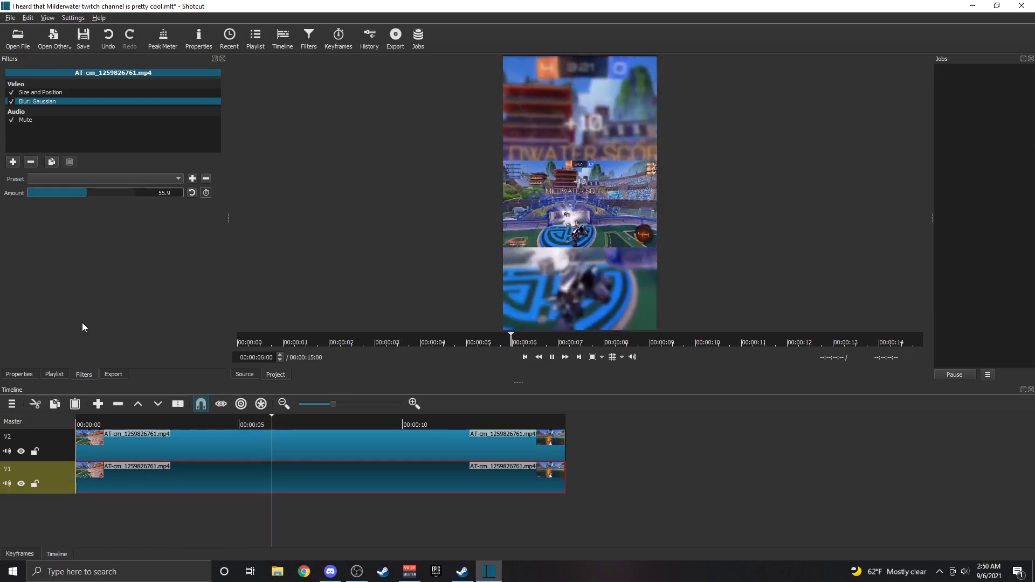
key(space)
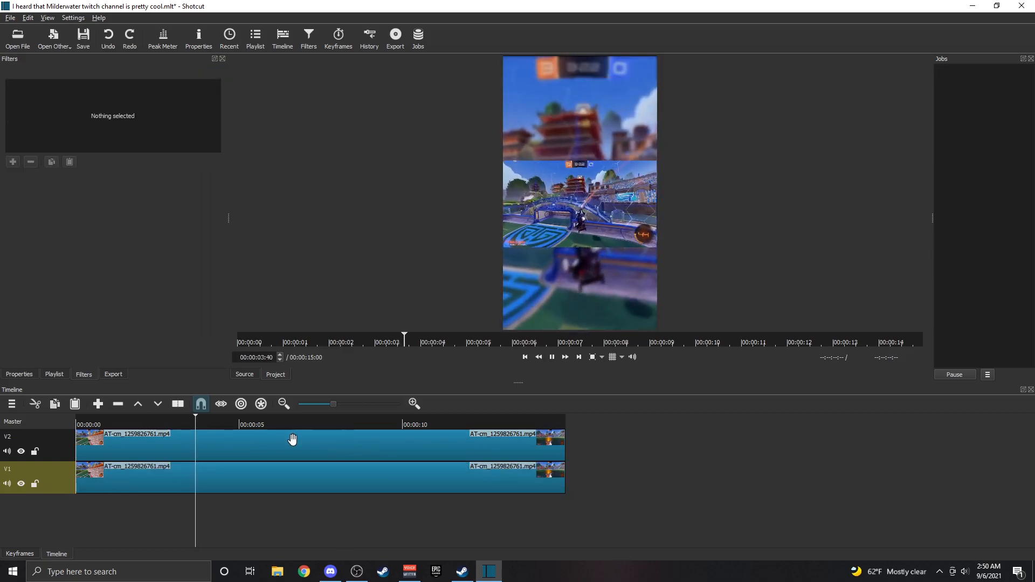
drag(248, 426, 302, 428)
key(space)
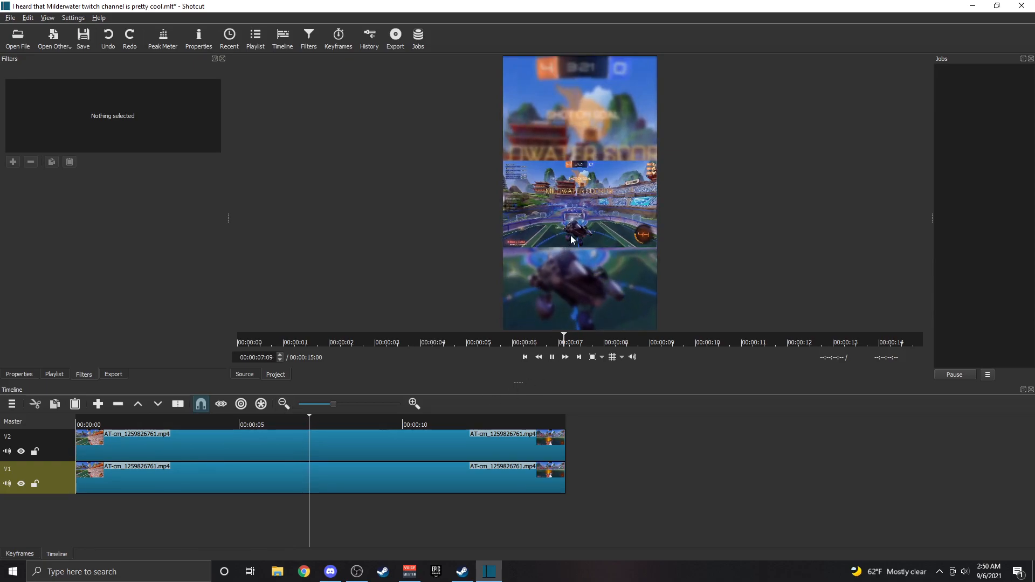
key(space)
Split the clips on tracks V2 and V1 at 00:00:08:04.
click(338, 421)
click(345, 446)
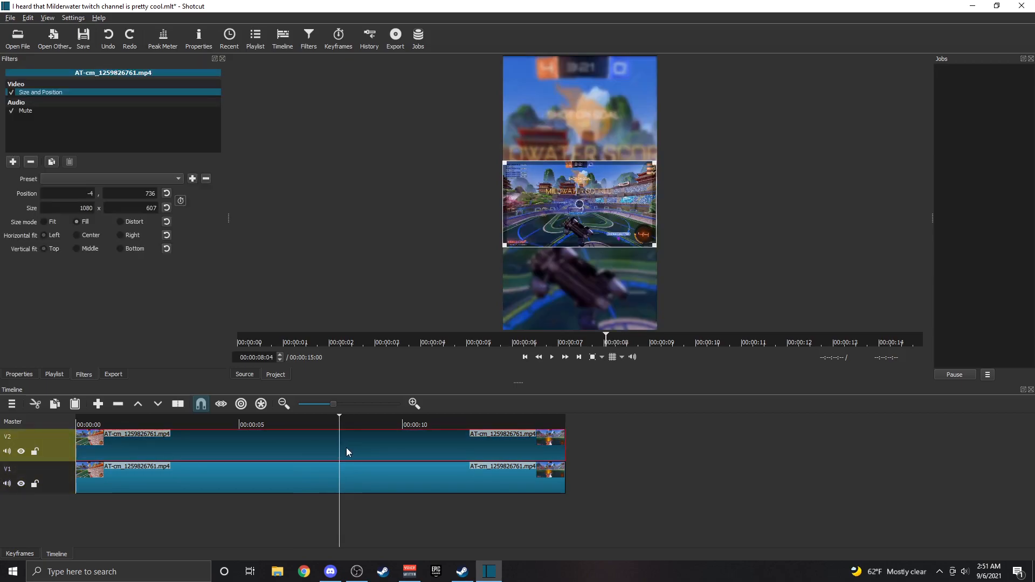
click(178, 405)
click(373, 481)
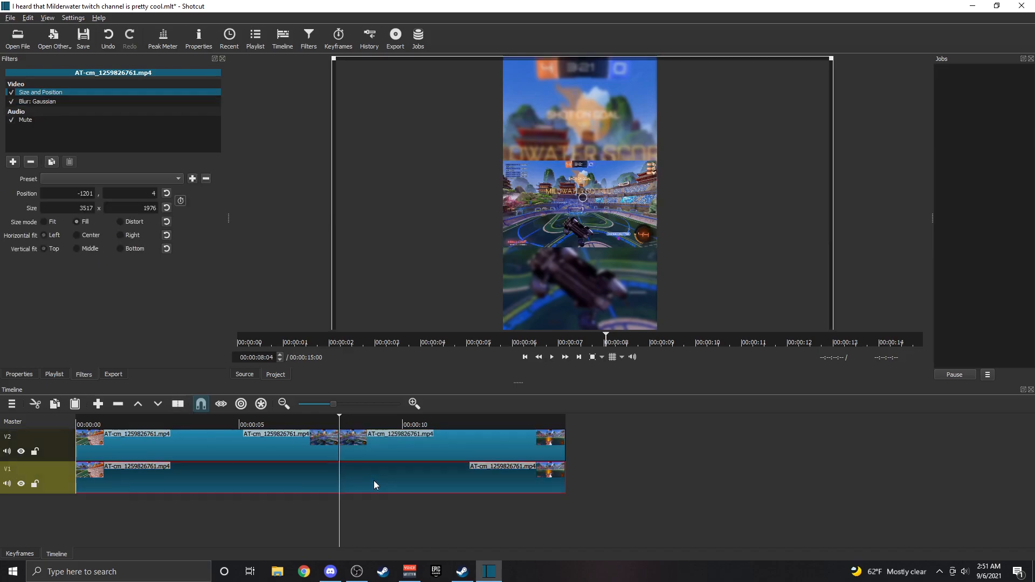
click(185, 406)
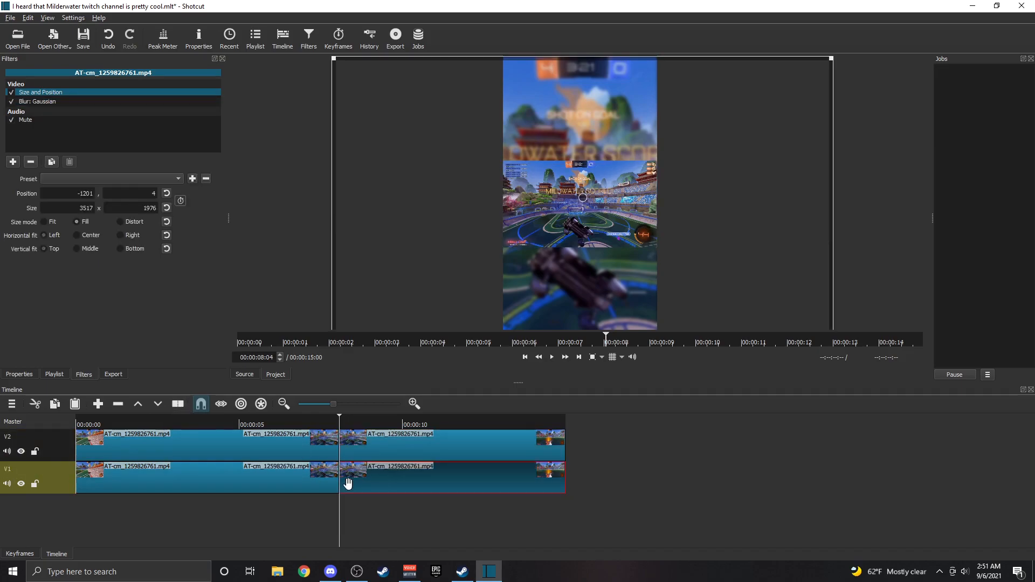
Delete the clip portions after the split on both V2 and V1.
click(378, 451)
click(380, 475)
click(382, 453)
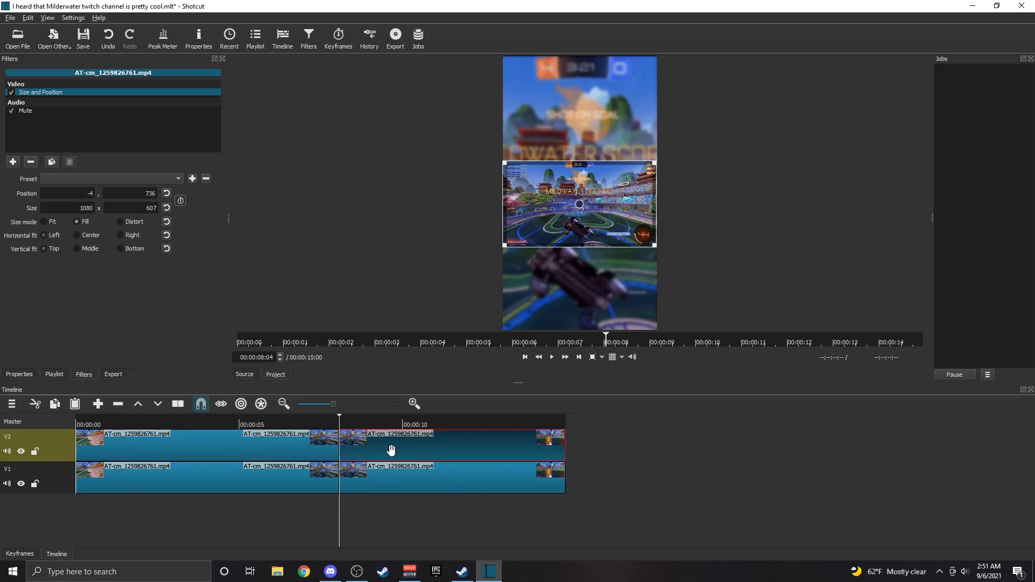
key(Delete)
click(394, 472)
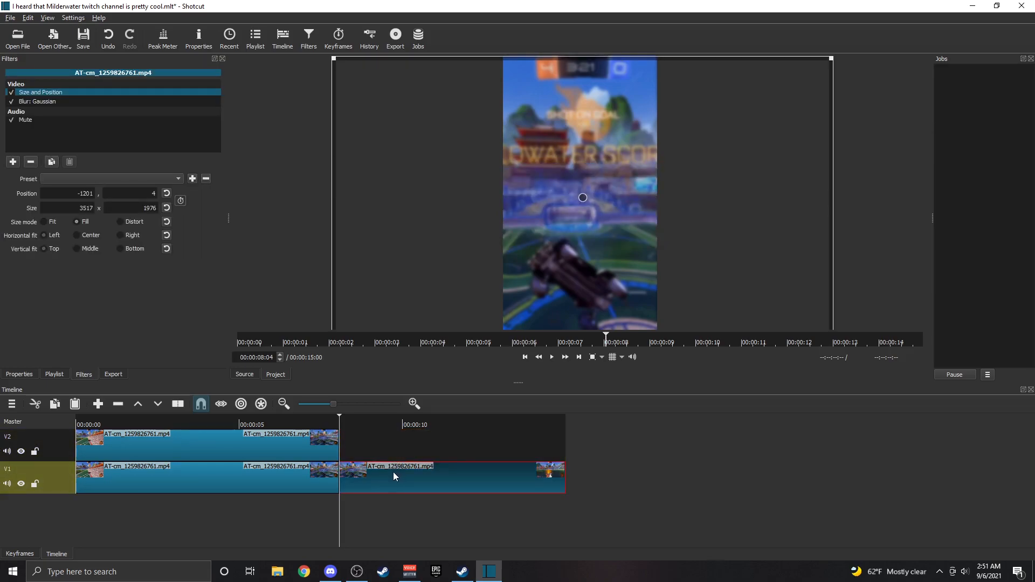
key(Delete)
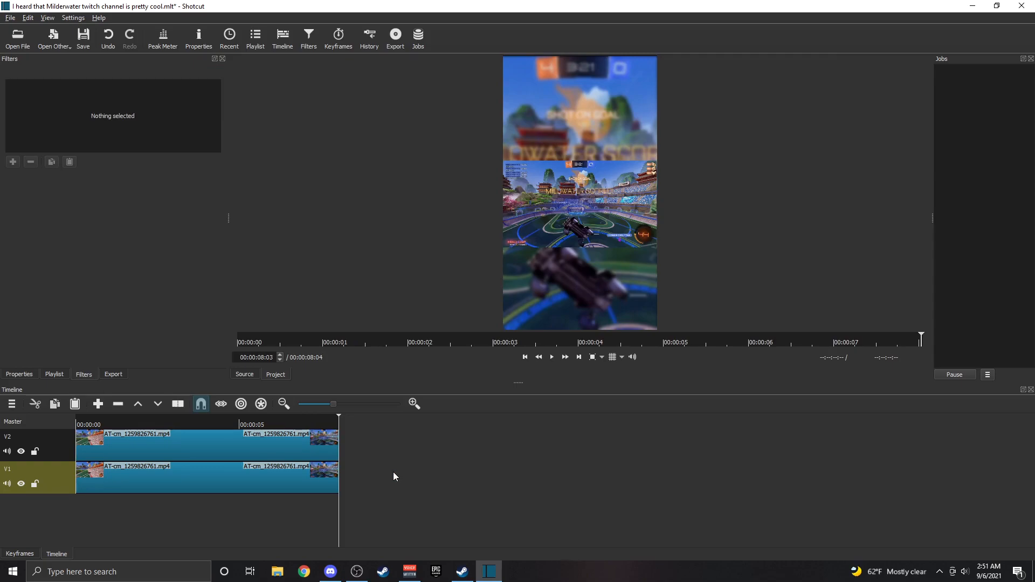
Play a short stretch of the trimmed project from about 00:00:03:30 to review the result.
click(194, 431)
click(190, 420)
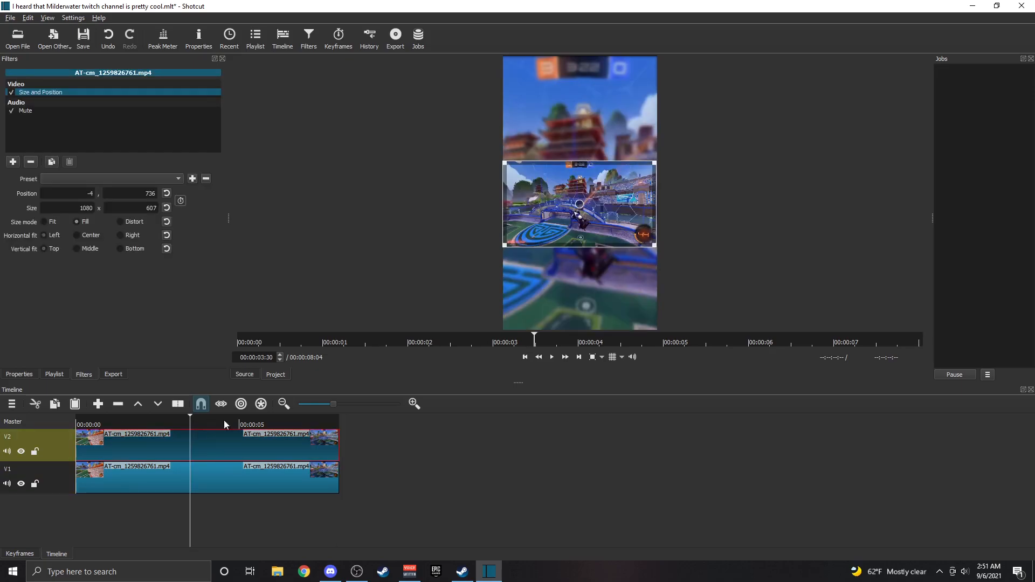
click(568, 497)
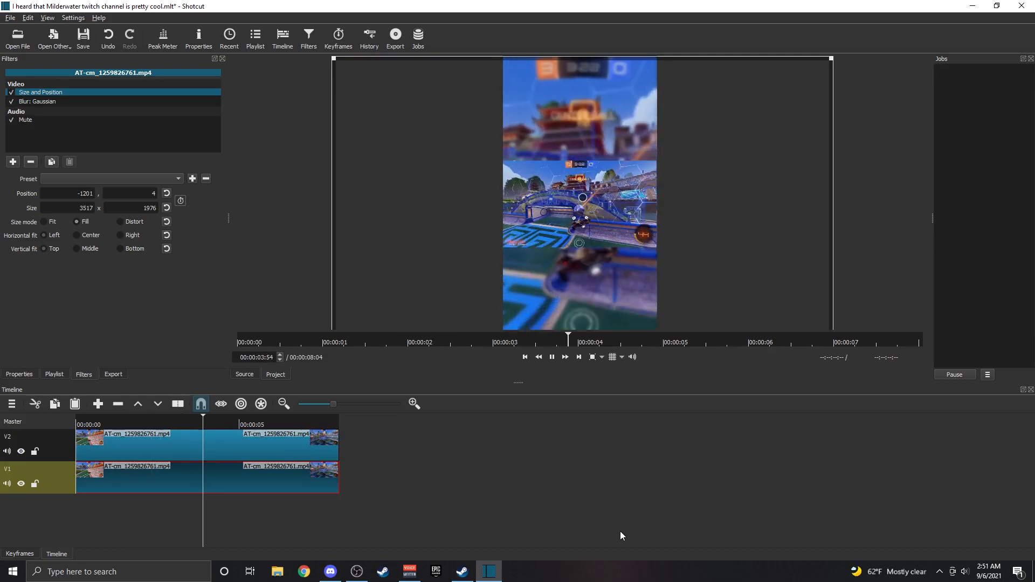
key(space)
key(Right)
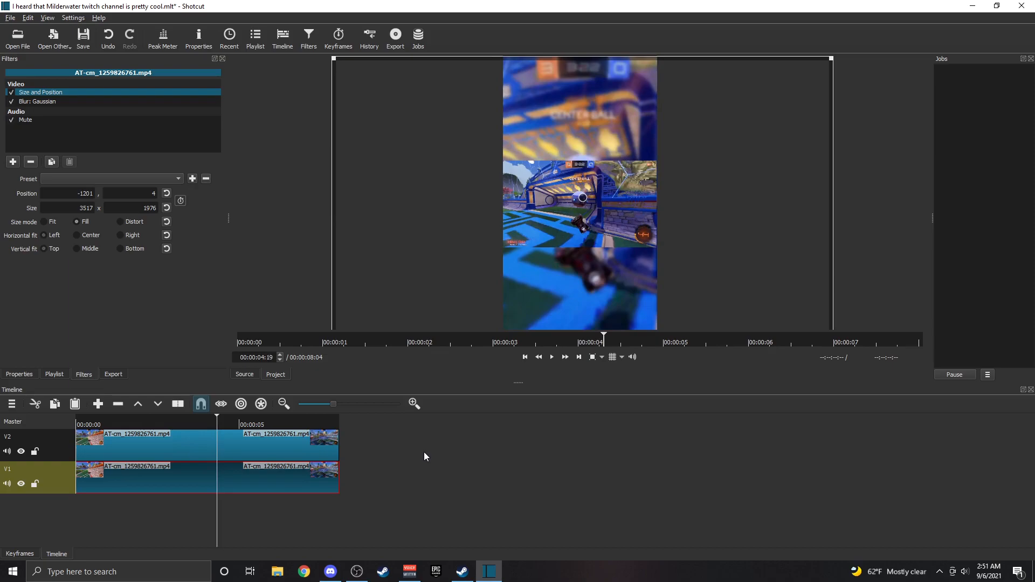
Open the video export settings and choose the stock H.264 High Profile preset.
click(11, 18)
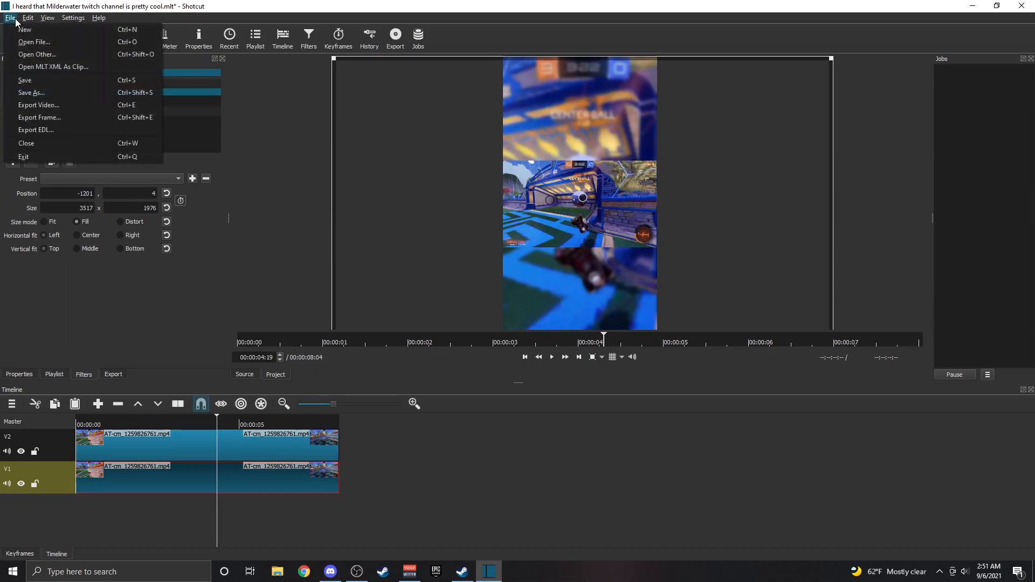
click(60, 105)
click(67, 129)
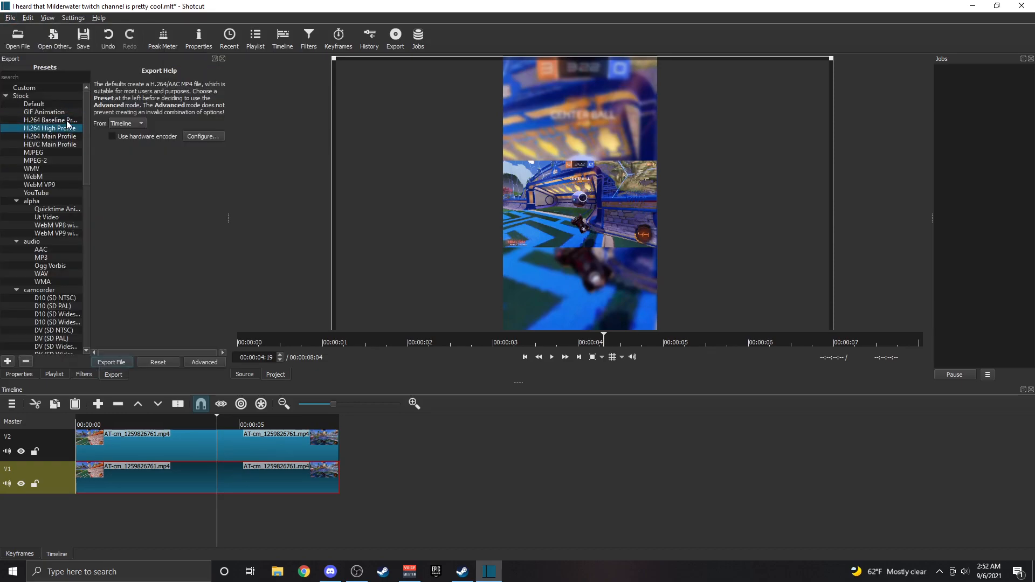
click(67, 121)
click(65, 138)
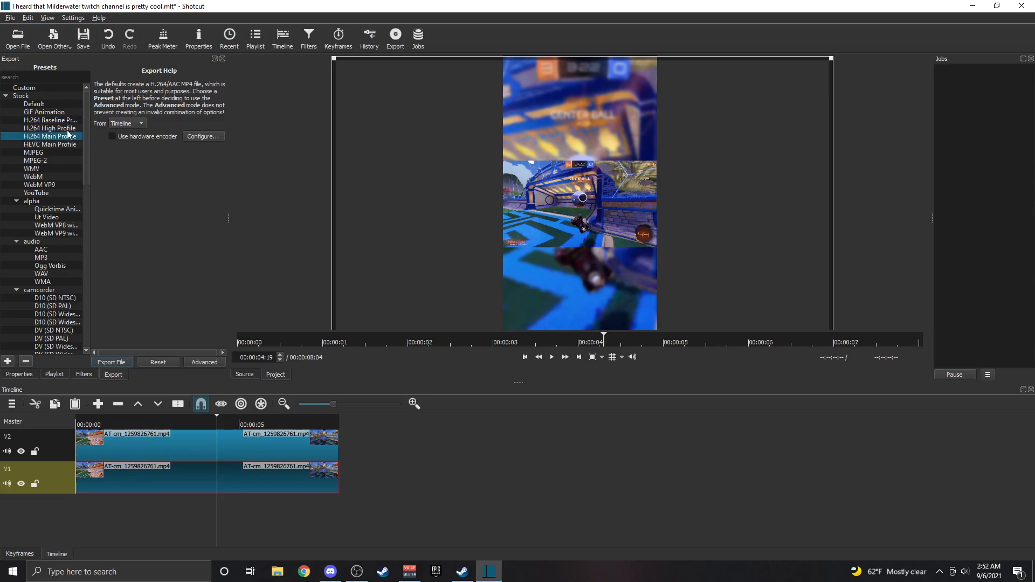
click(68, 129)
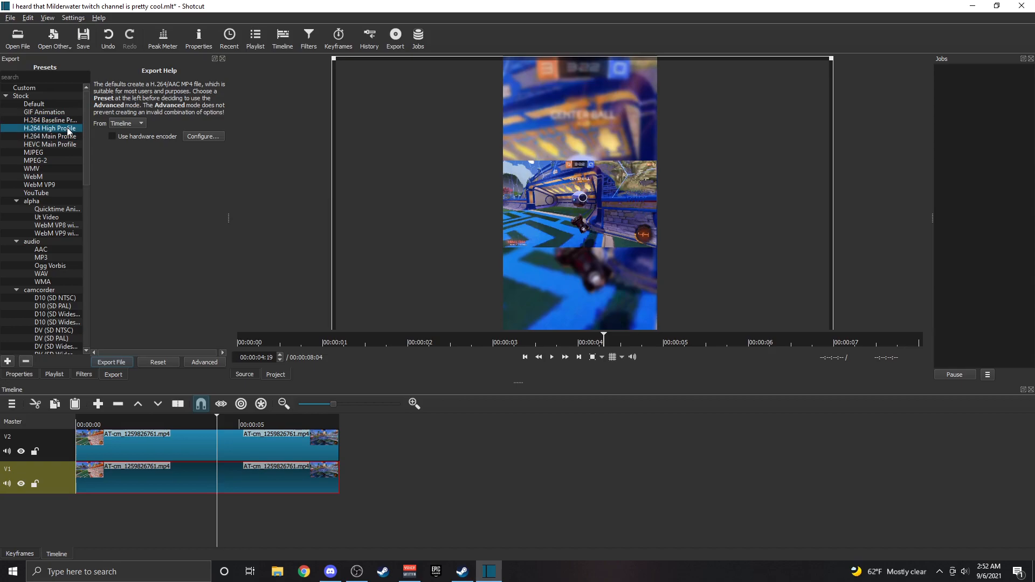
click(65, 121)
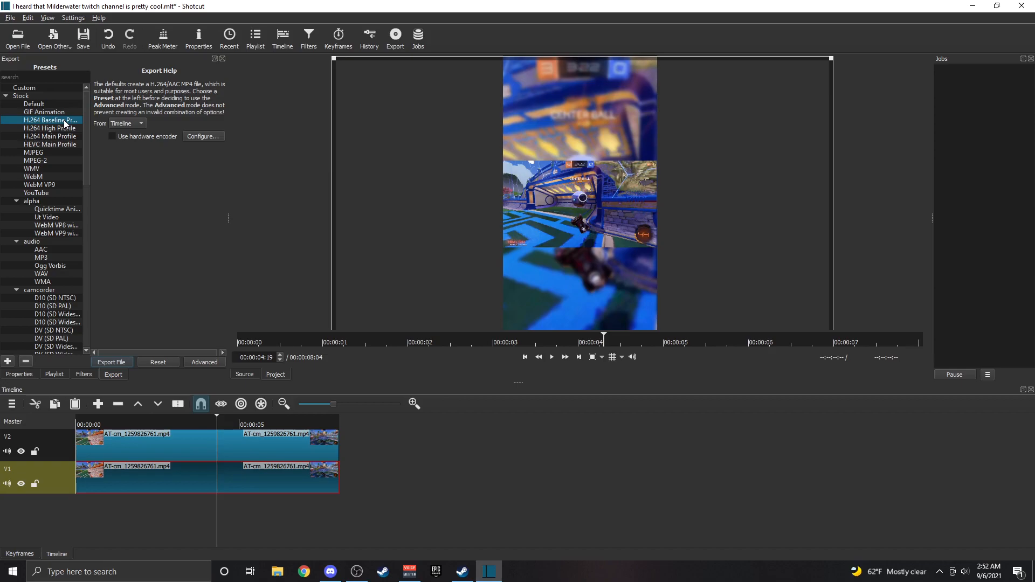
click(43, 134)
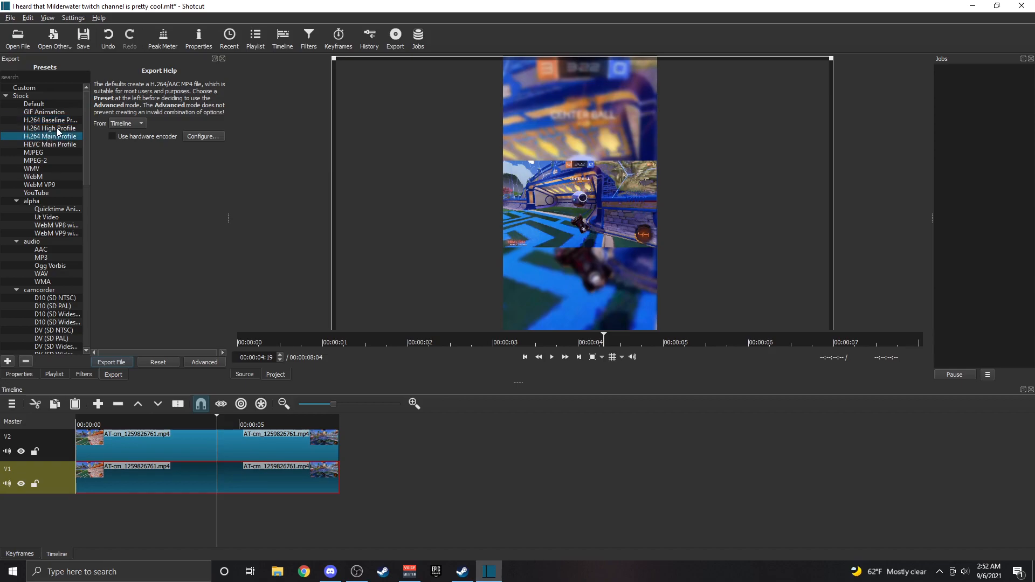
click(57, 128)
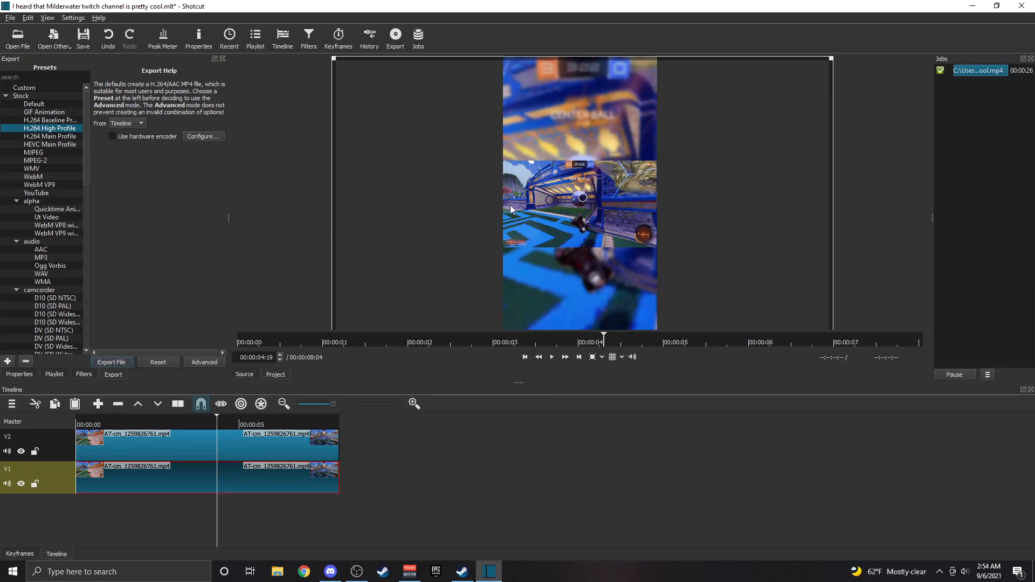
Choose HD 1080p 60 fps as the project's video mode.
click(72, 18)
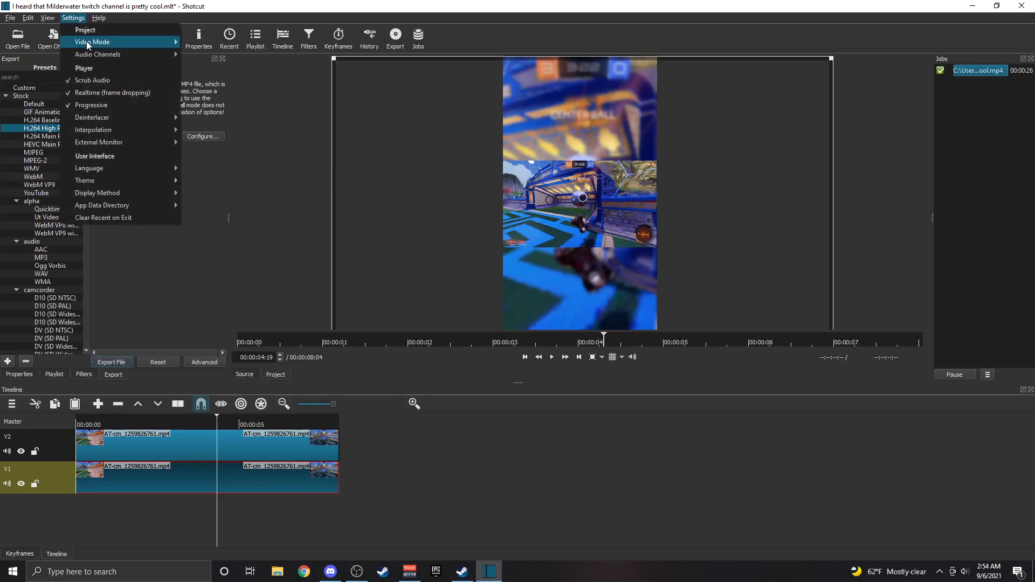
mouse_move(89, 43)
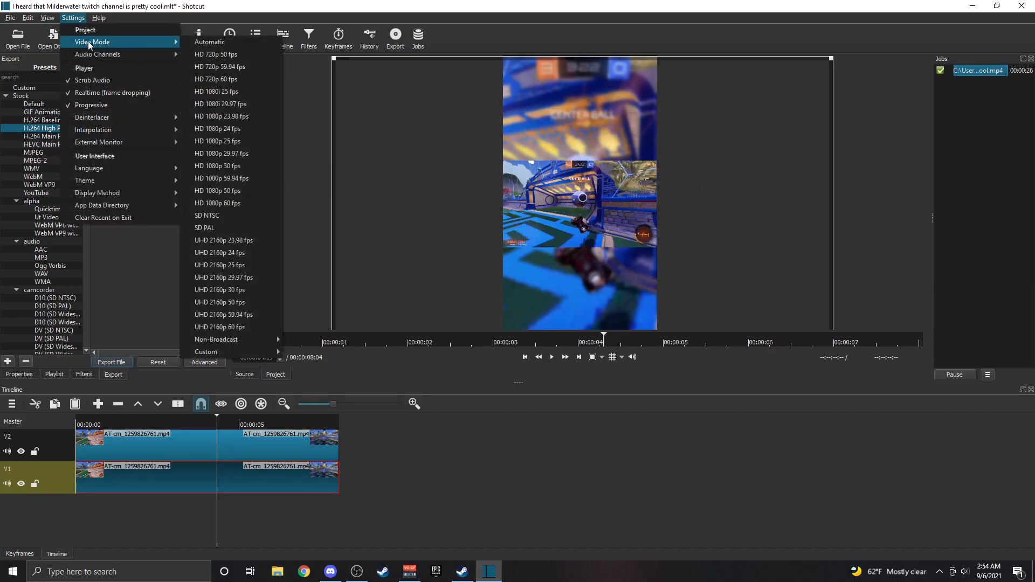
click(245, 203)
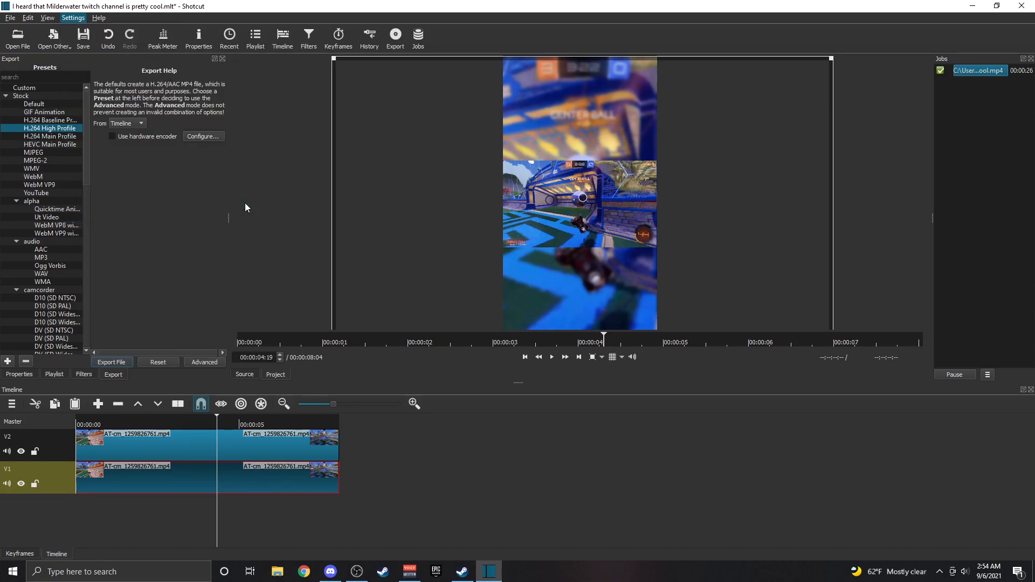